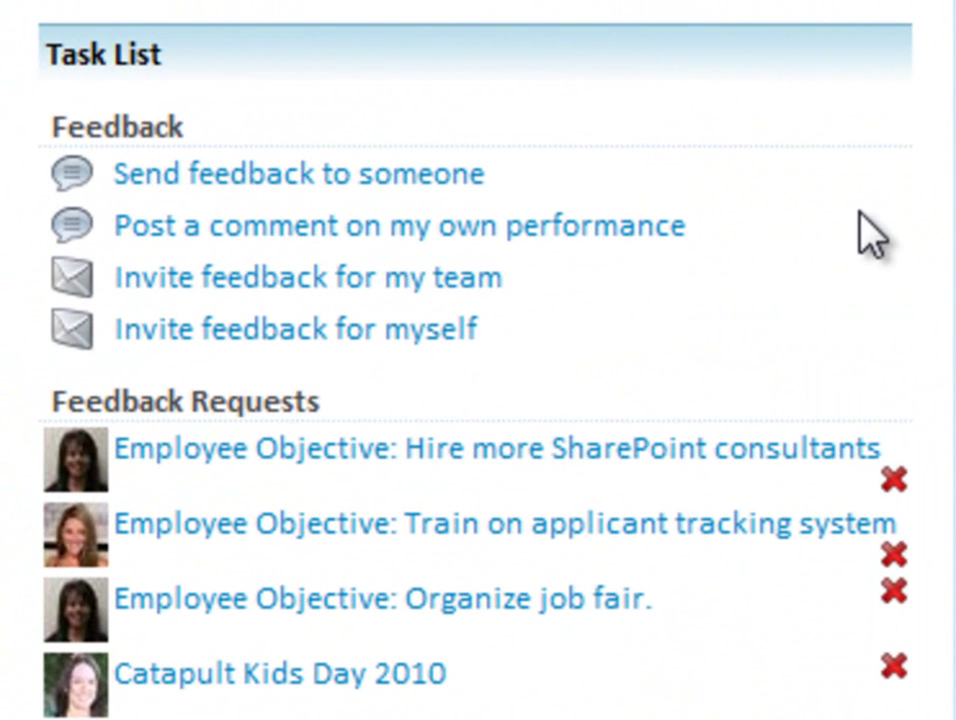
# Step: Start sending feedback to someone, choose the first matching employee as the recipient and mark it as Positive Feedback
pyautogui.click(330, 176)
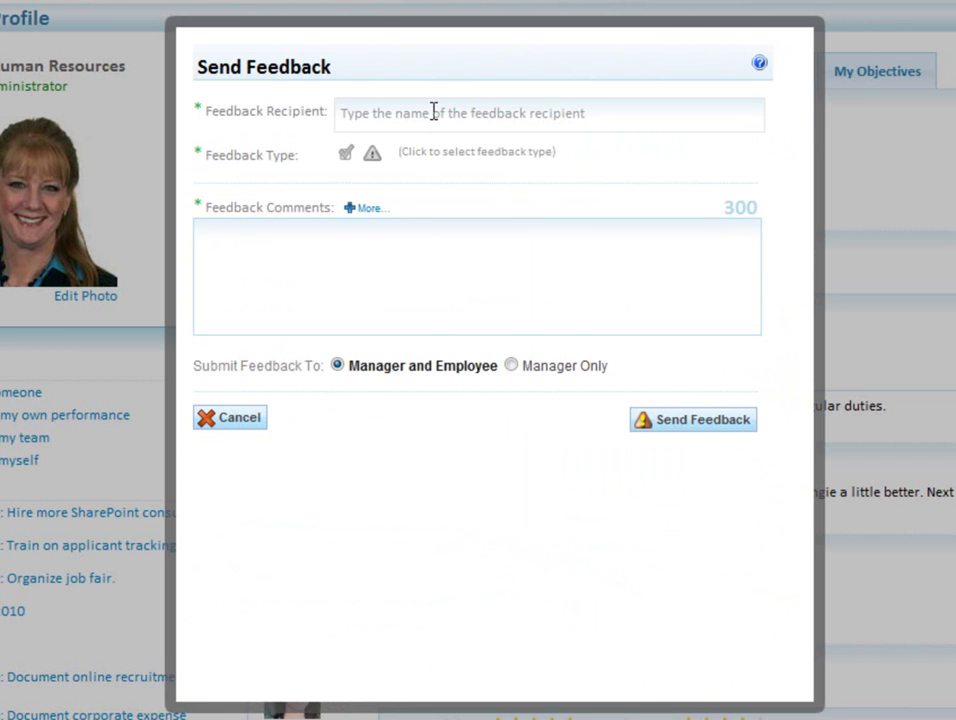
pyautogui.click(433, 112)
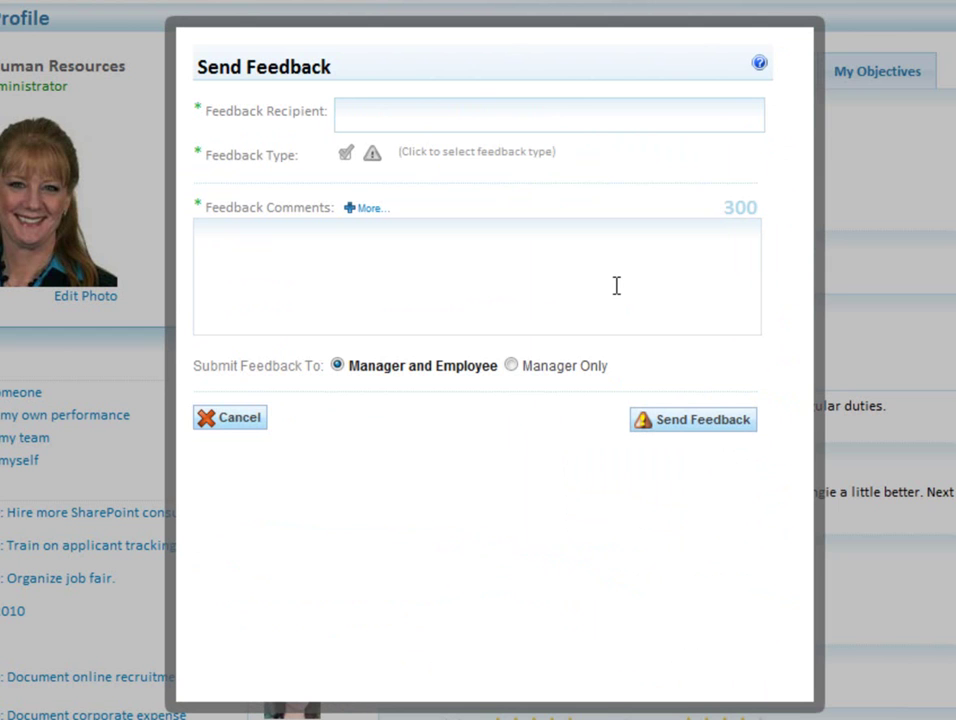
pyautogui.write('emi')
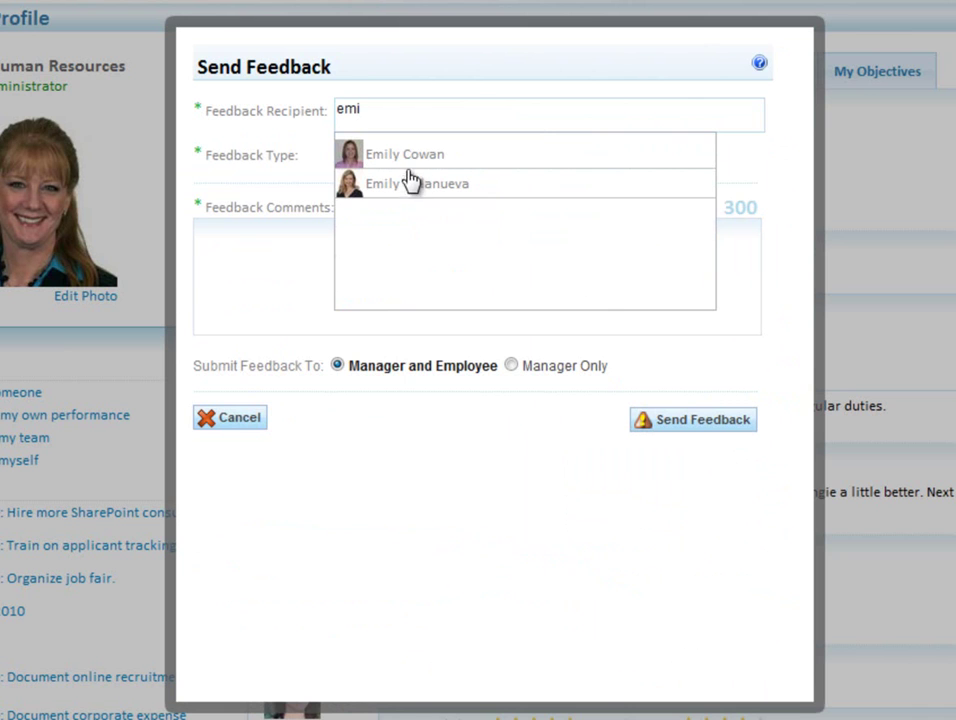
pyautogui.click(415, 162)
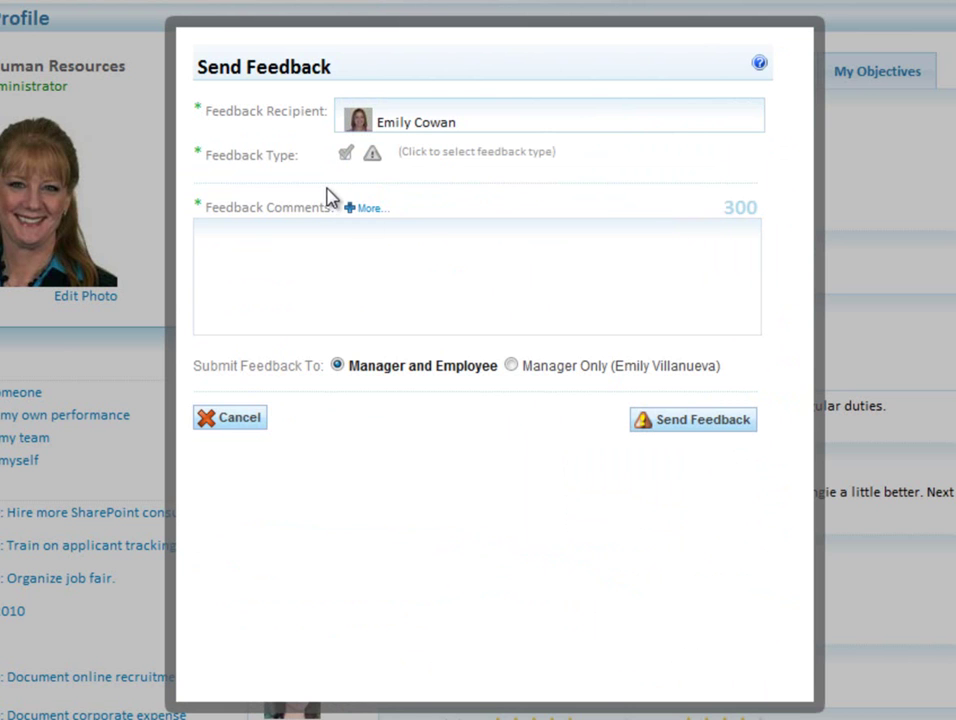
pyautogui.click(345, 154)
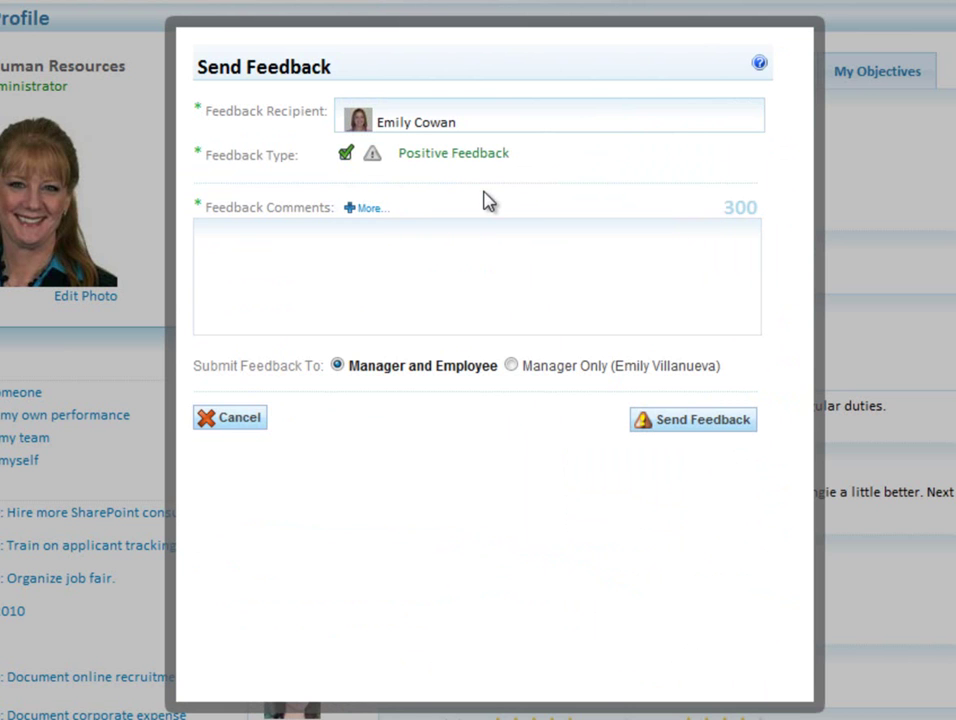
pyautogui.click(373, 155)
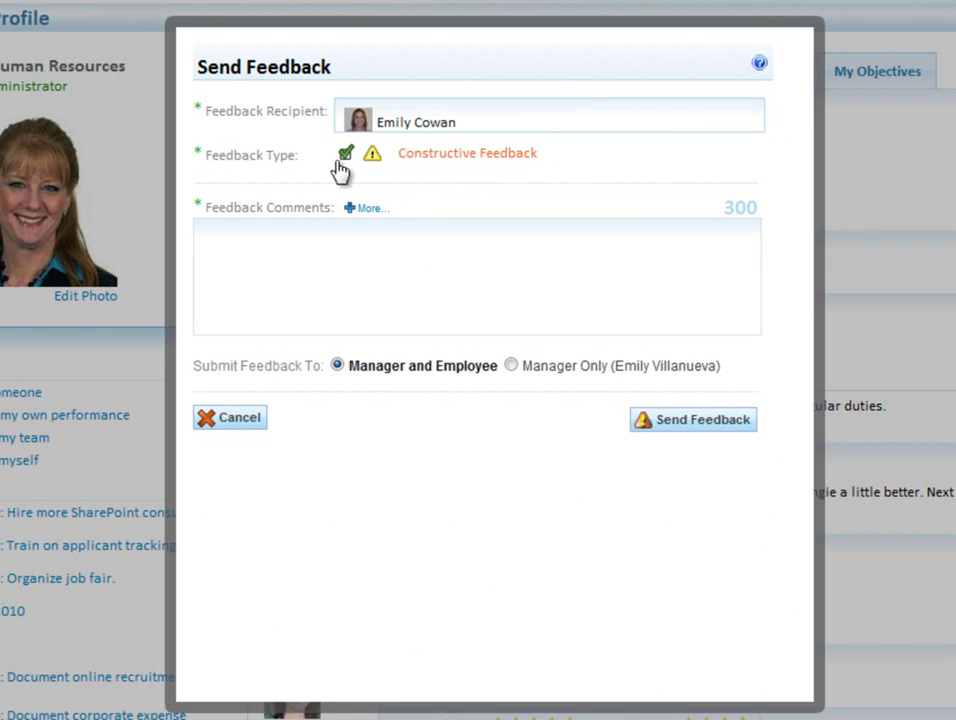
pyautogui.click(345, 155)
# Step: Write the feedback comment, opening with the recipient's first name: "thank you for helping us with the recent Catapult Kids Day"
pyautogui.click(310, 238)
pyautogui.write('Emily, ')
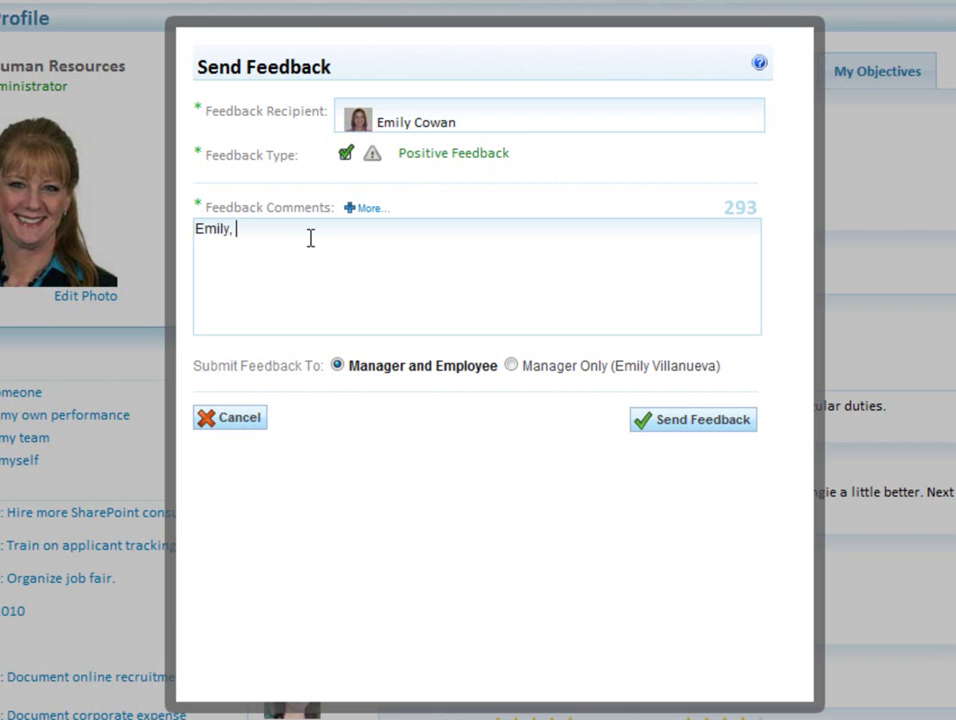
pyautogui.write('thank you for help')
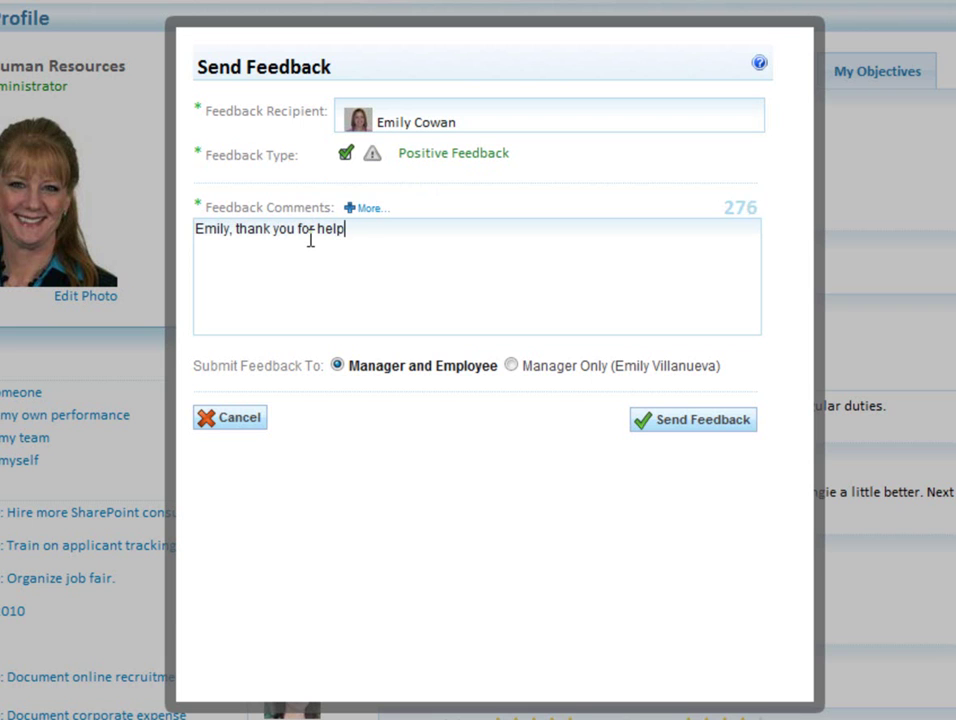
pyautogui.write('ing us wi')
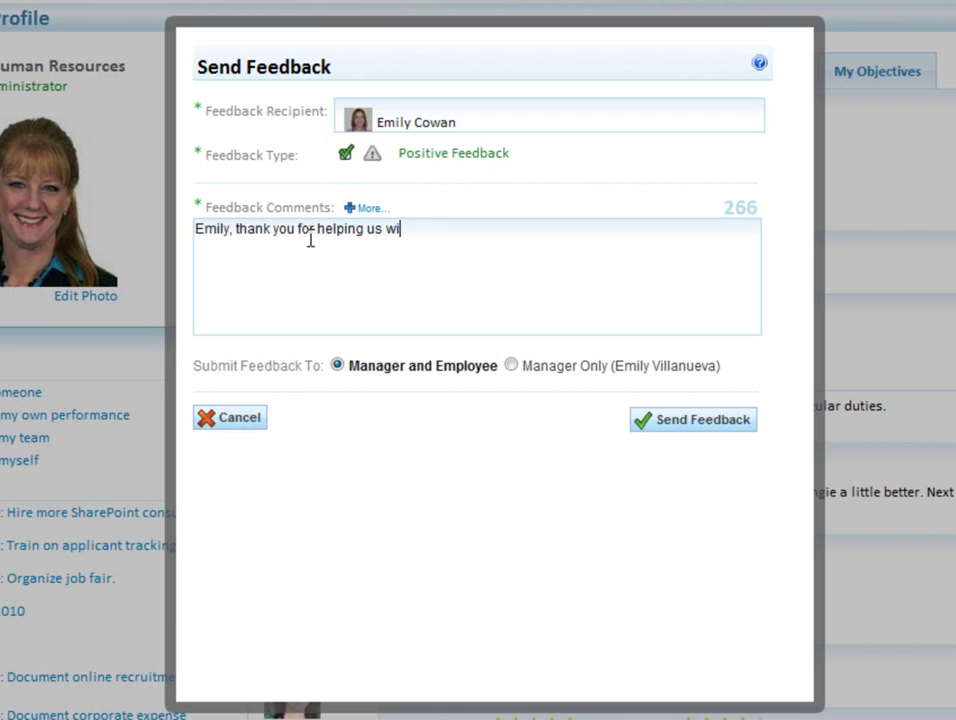
pyautogui.write('th the recent Catapult K')
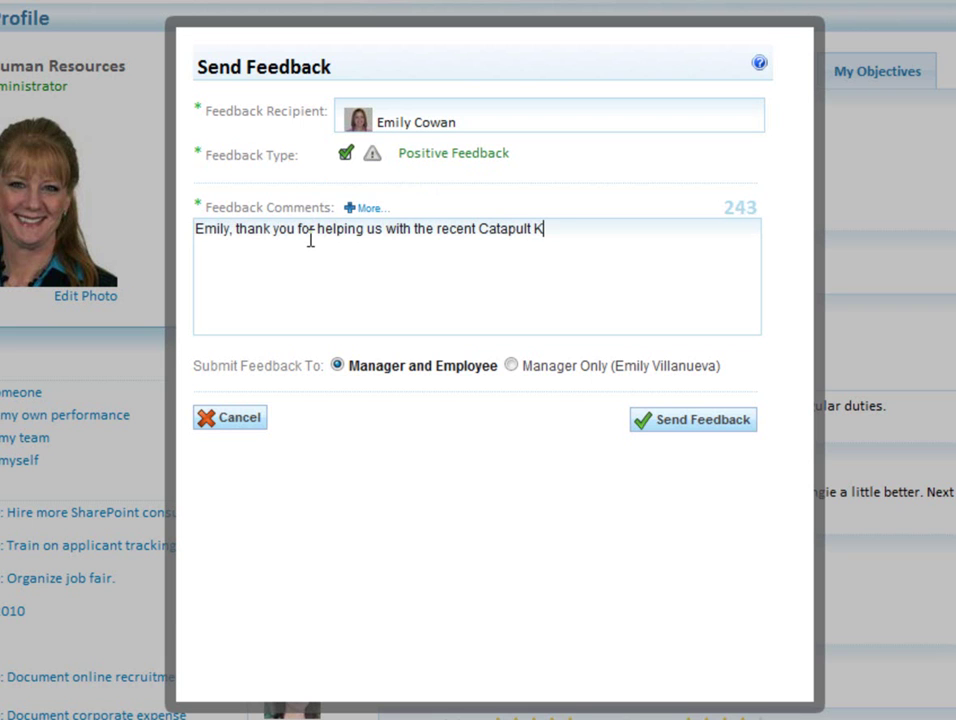
pyautogui.write('ids Day')
# Step: Submit the feedback to Manager and Employee, send it and close the confirmation
pyautogui.click(510, 366)
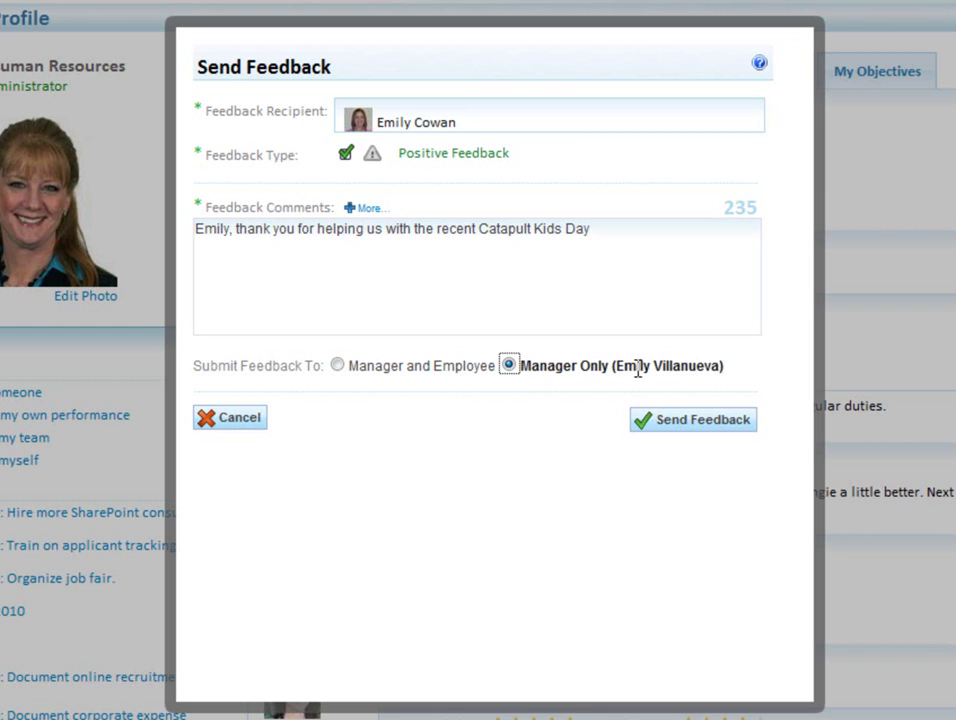
pyautogui.click(338, 366)
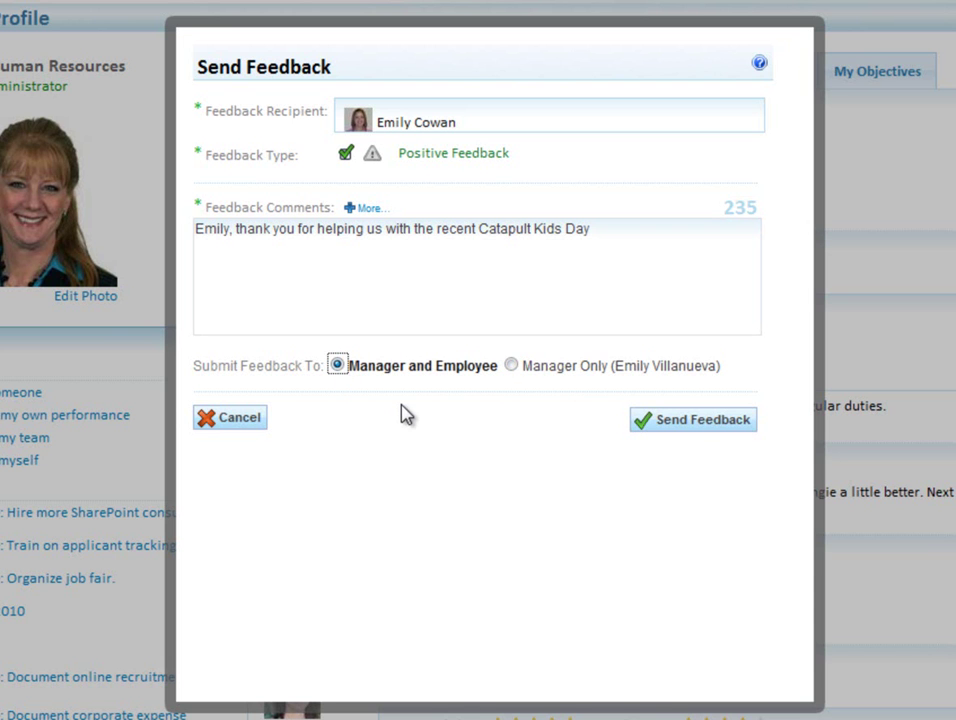
pyautogui.click(689, 420)
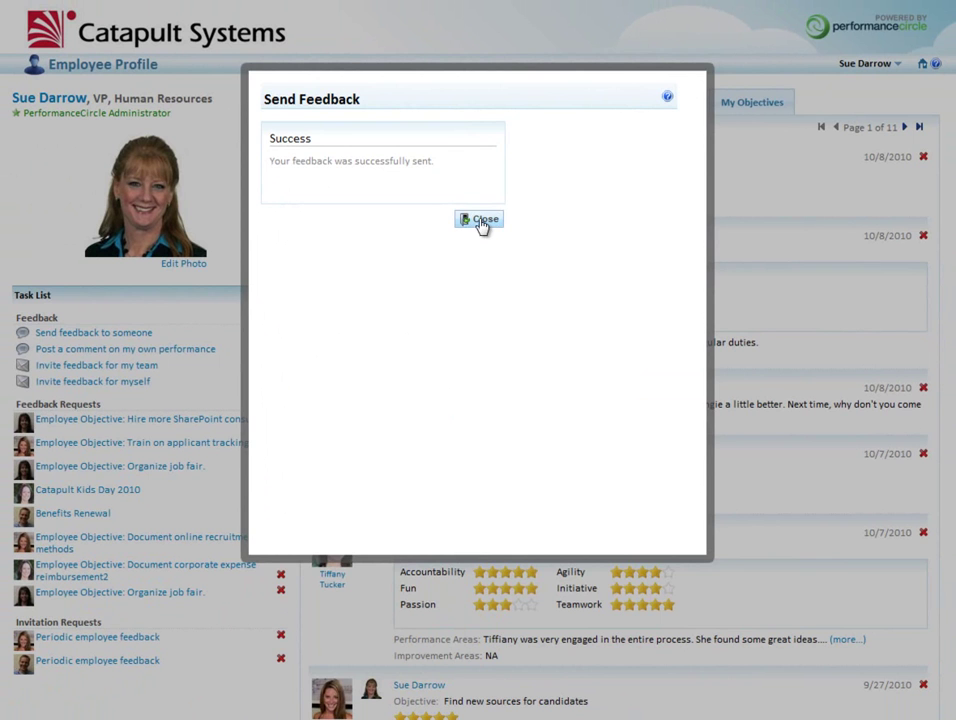
pyautogui.click(481, 226)
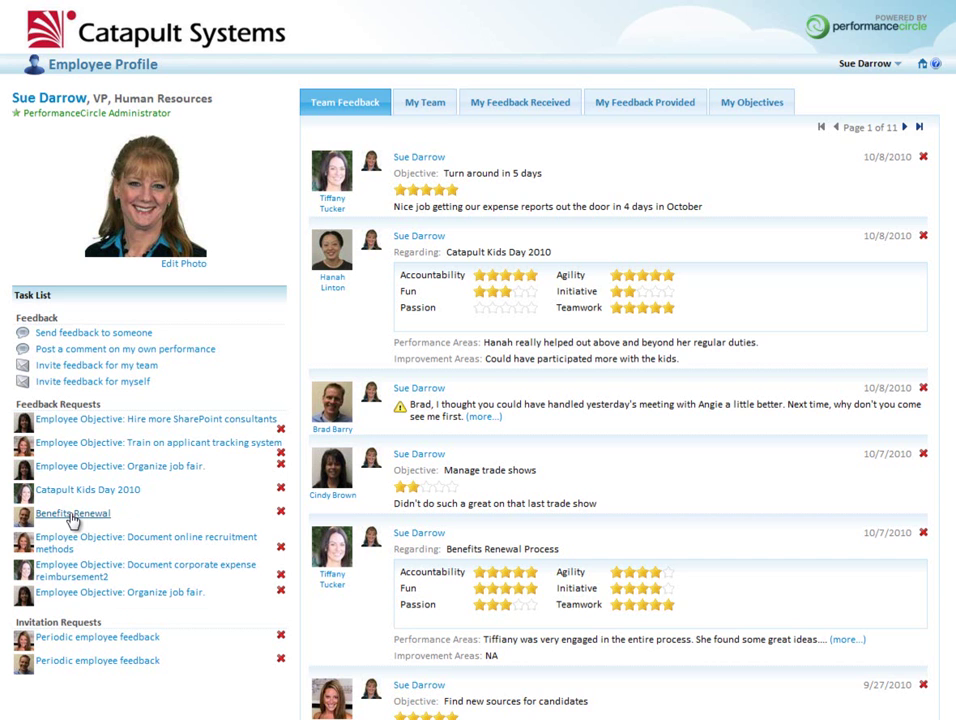
# Step: Open the Benefits Renewal feedback request and set the response to "I am willing to provide feedback"
pyautogui.click(72, 514)
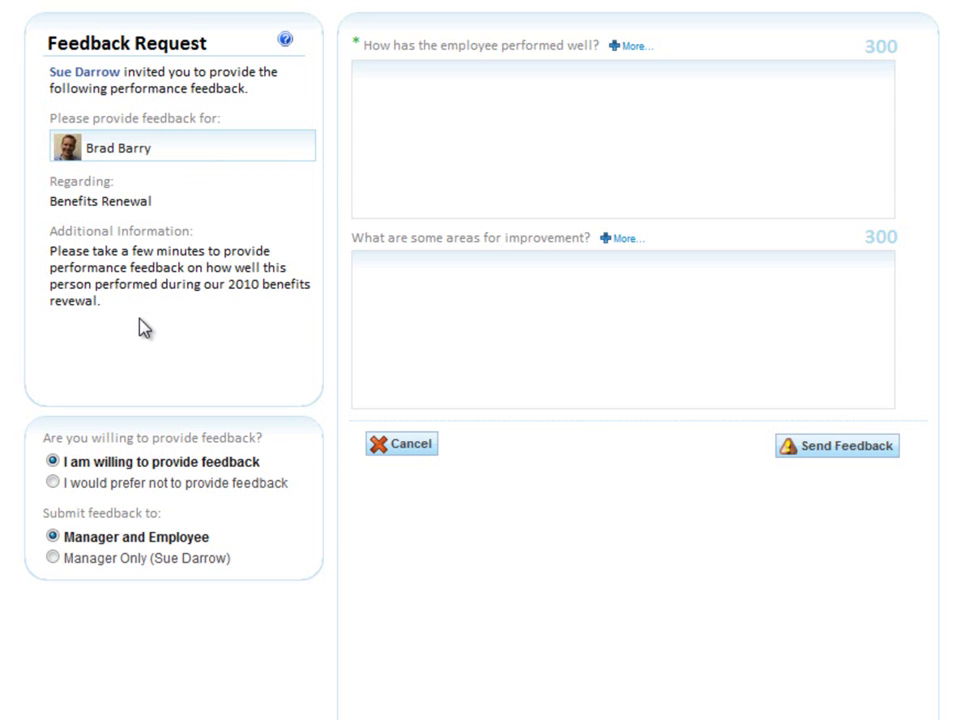
pyautogui.click(54, 483)
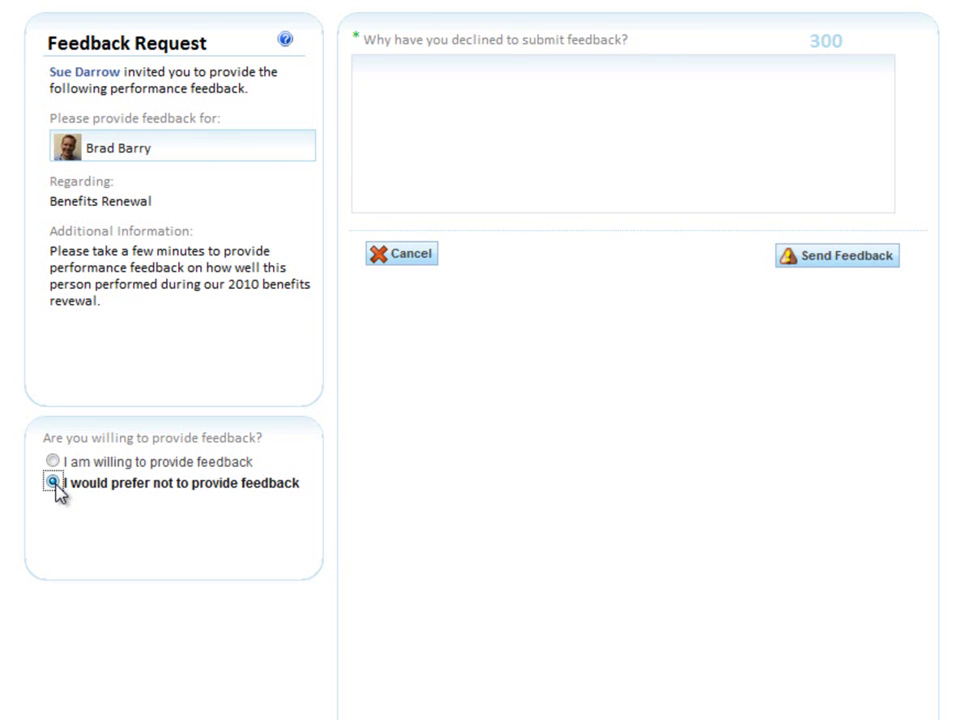
pyautogui.click(52, 462)
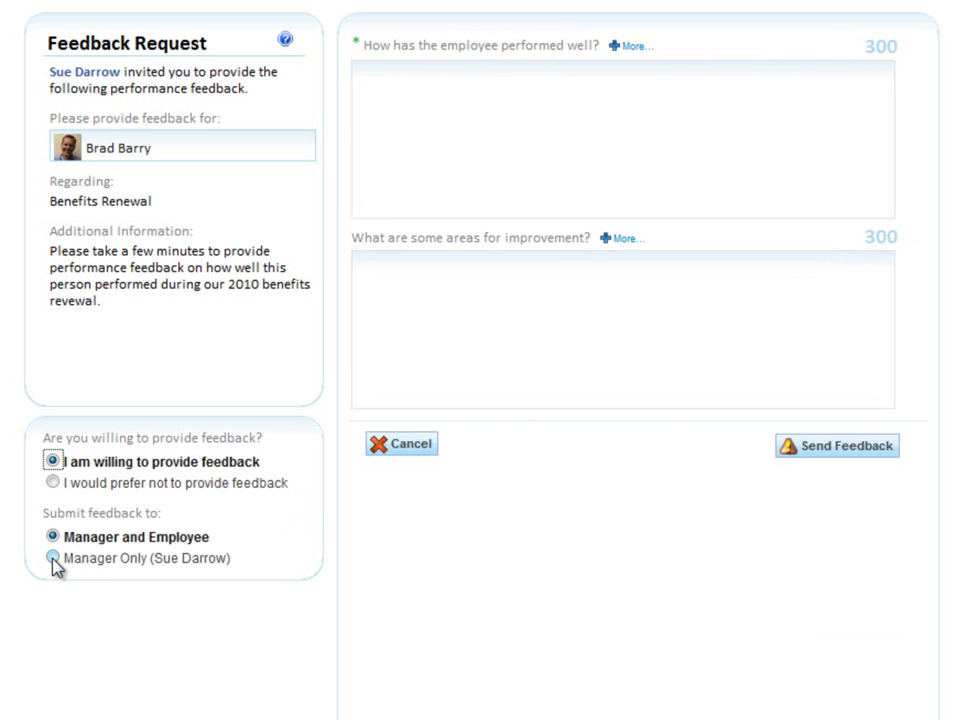
# Step: Answer the request with the employee's first name plus "really outdid himself, ..." for performance and "NA" for areas for improvement, and send it
pyautogui.click(493, 124)
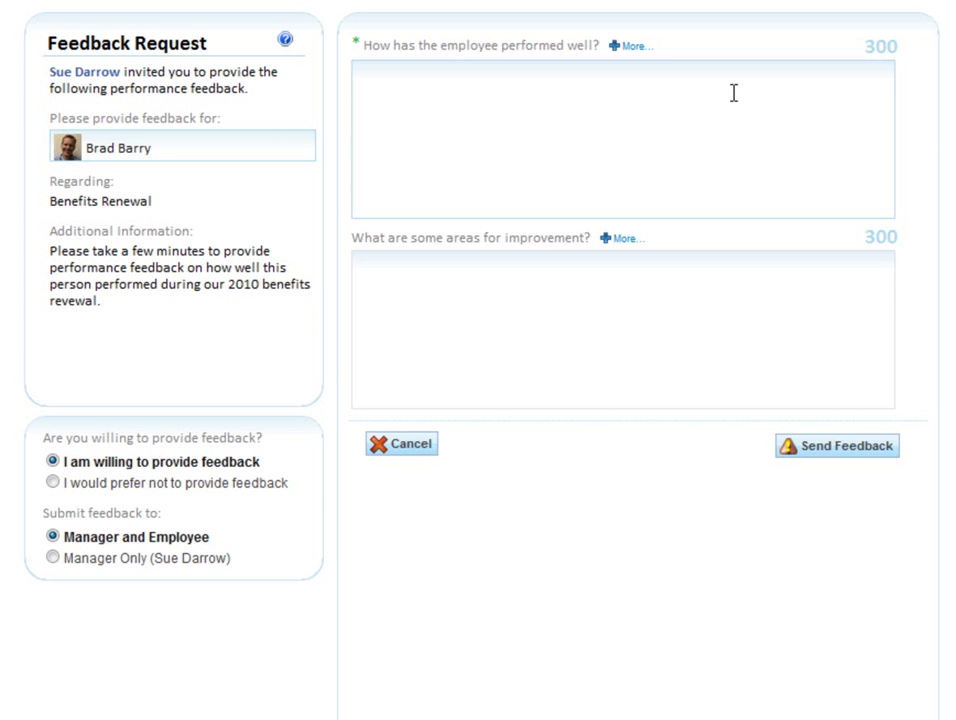
pyautogui.write('Brad really outdid himself, ...')
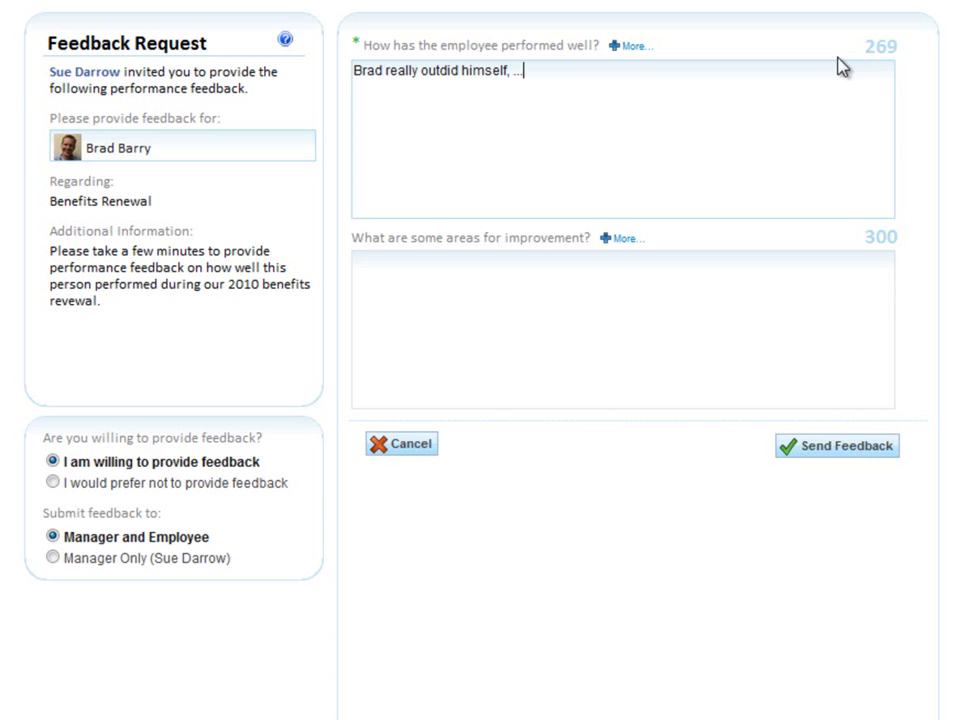
pyautogui.click(572, 318)
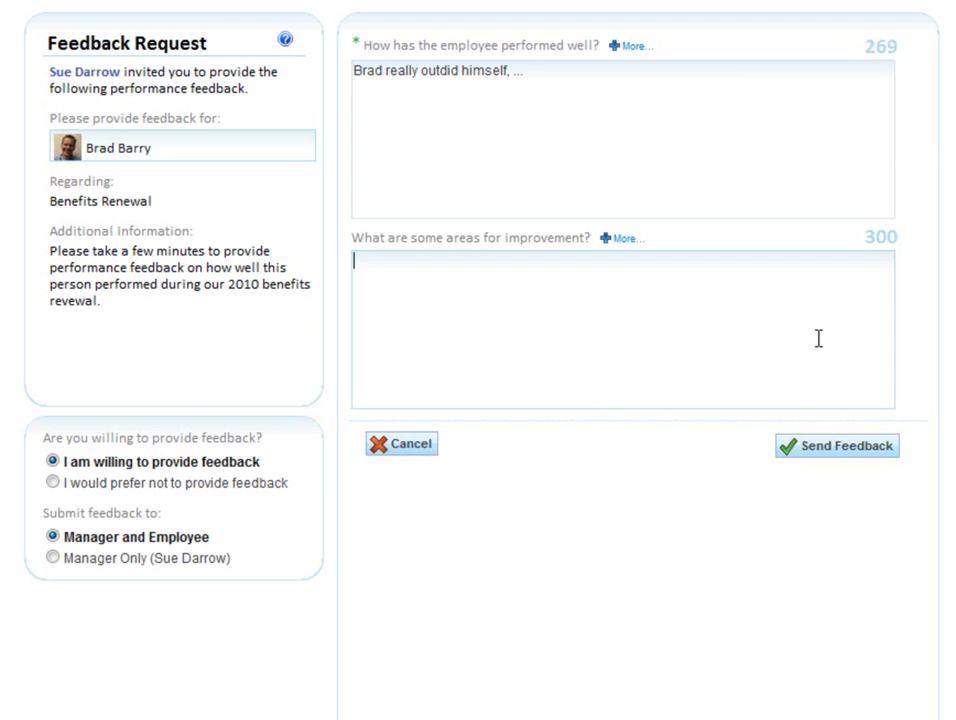
pyautogui.write('NA')
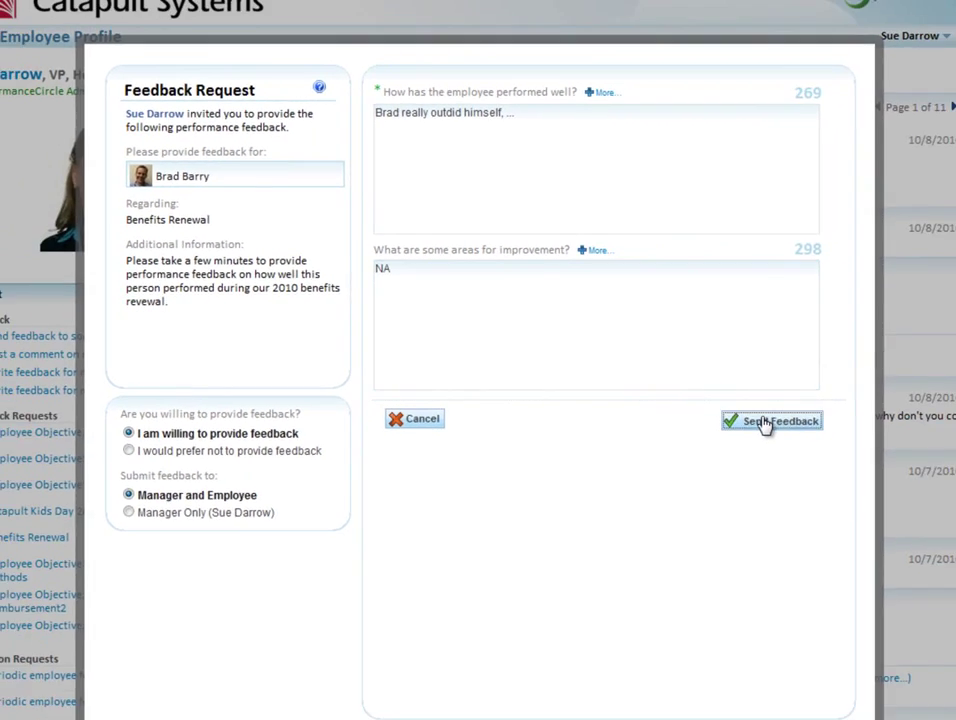
pyautogui.click(805, 446)
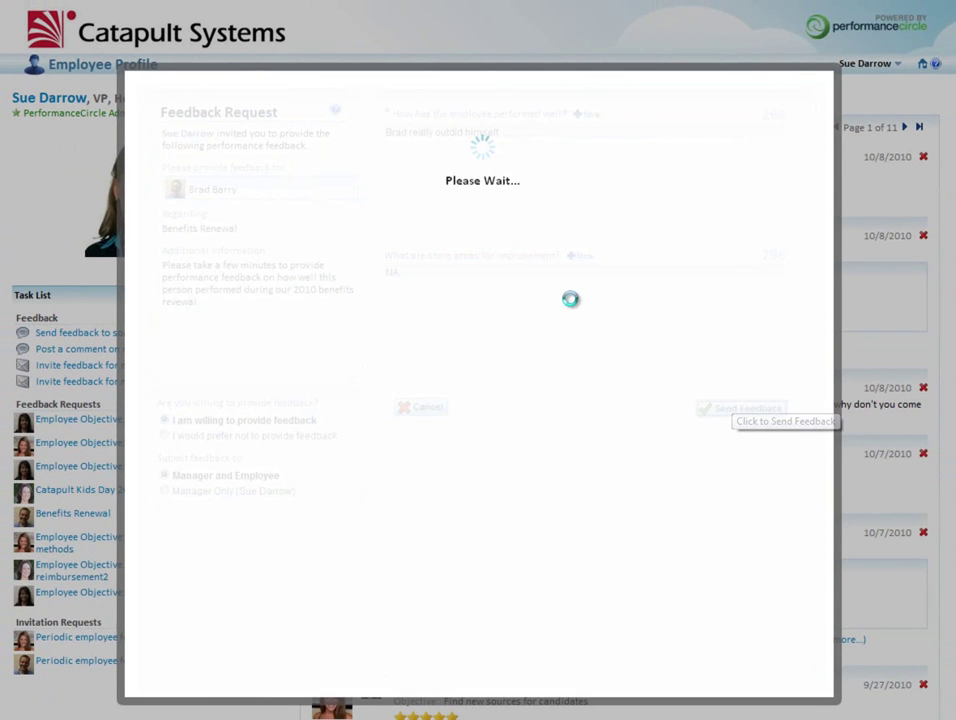
pyautogui.click(355, 180)
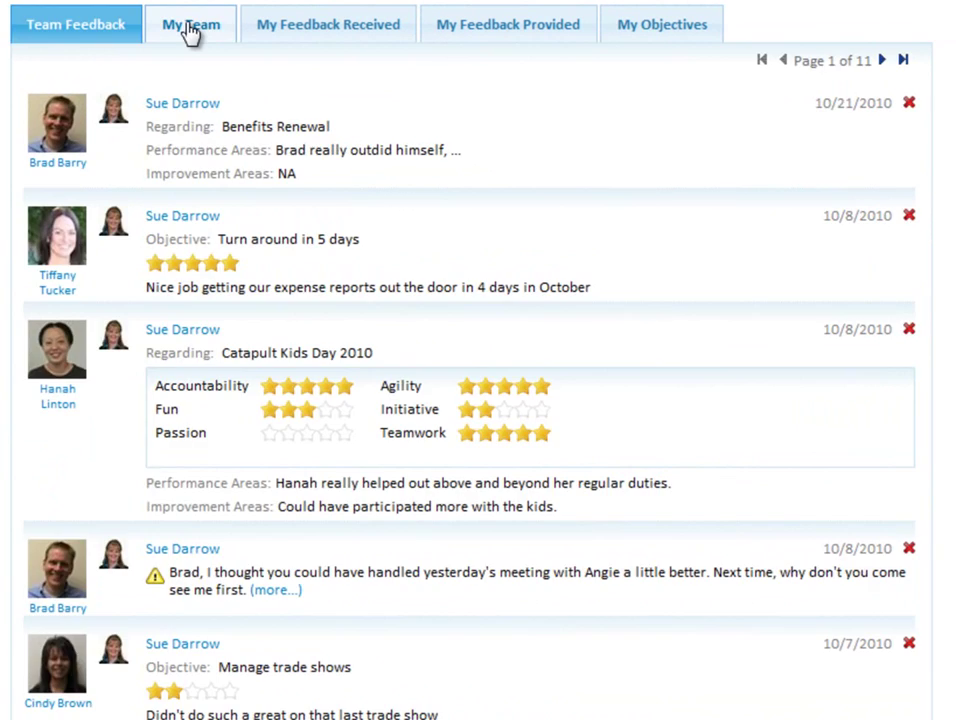
# Step: From the team list, open the Recruiting Specialist's objective "Find new sources for candidates", track its progress and rate it five stars
pyautogui.click(415, 100)
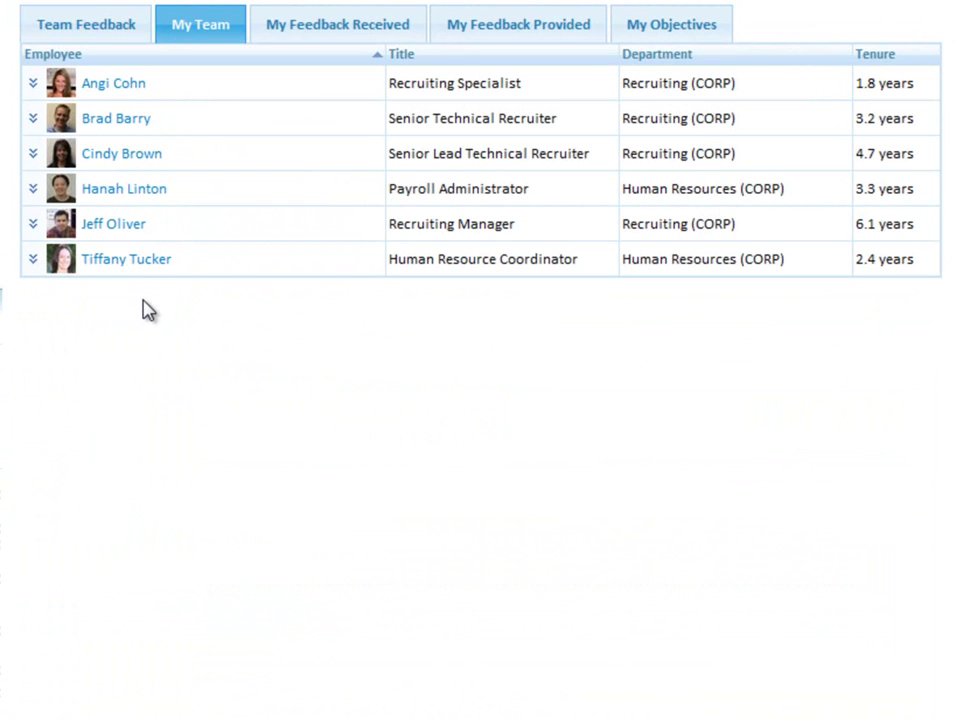
pyautogui.click(33, 86)
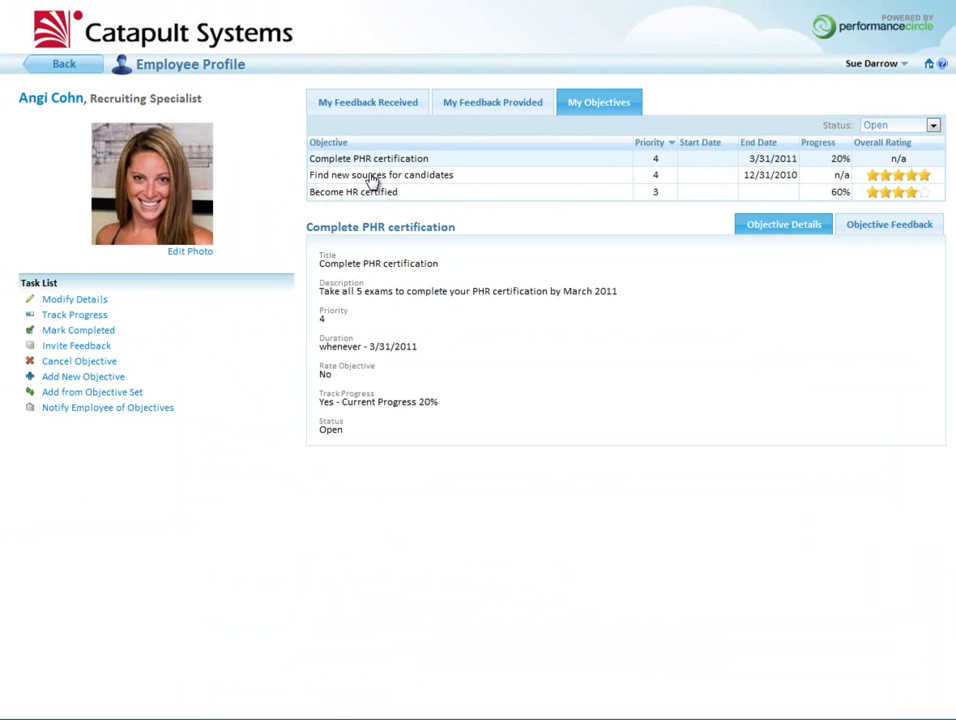
pyautogui.click(372, 180)
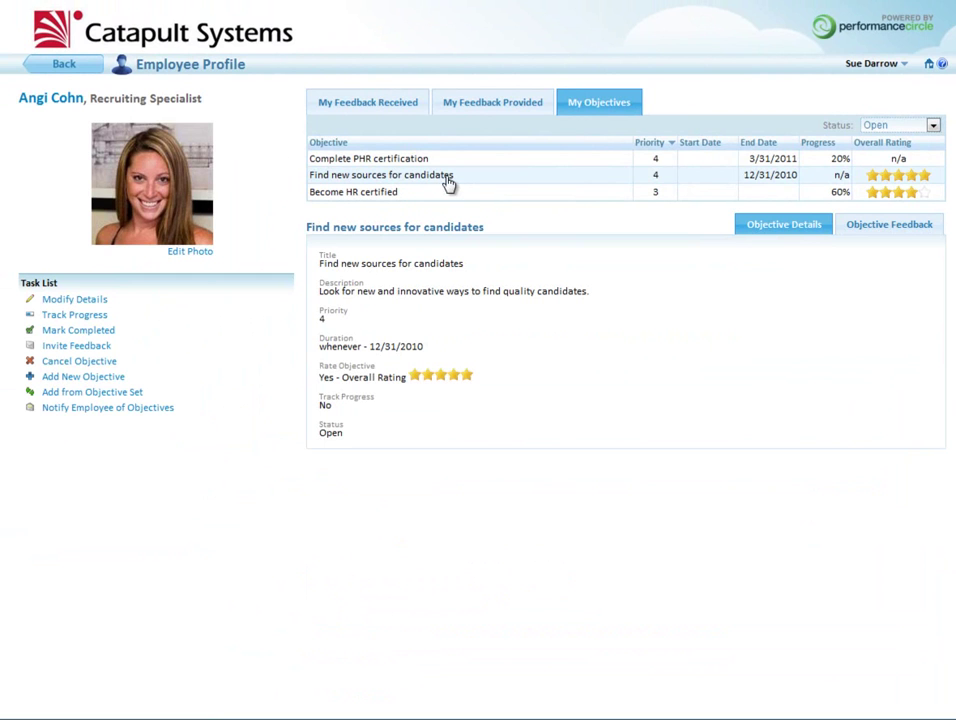
pyautogui.click(78, 316)
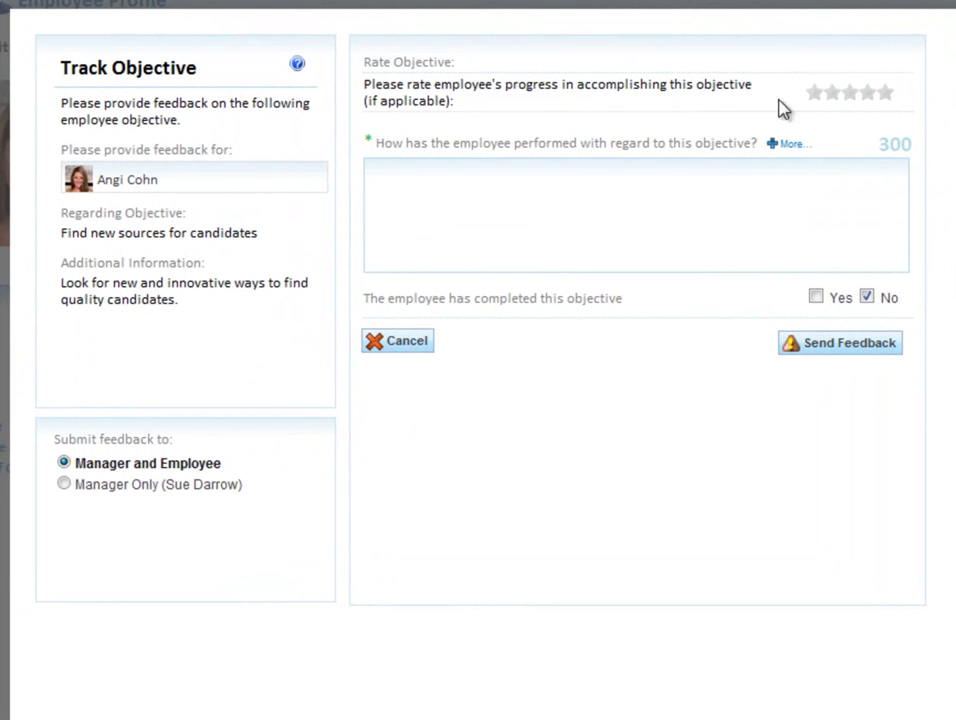
pyautogui.click(886, 95)
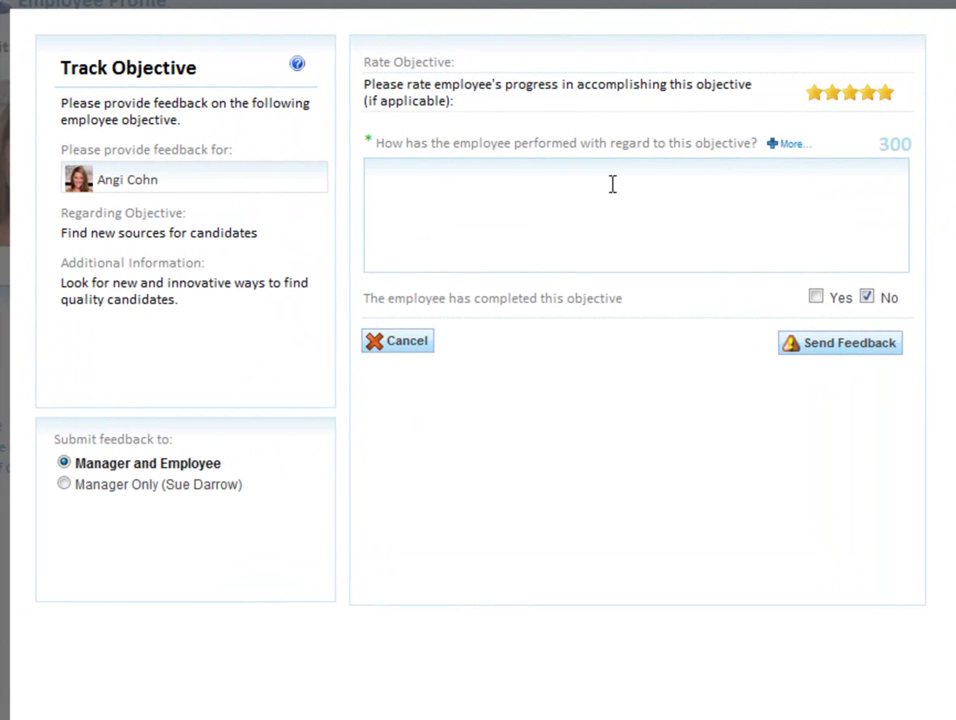
# Step: Comment "Really nice job finding", the candidate's full name, ", our latest SharePoint candidate. Really hard to find position." and send the objective feedback
pyautogui.write('Really nice job finding ')
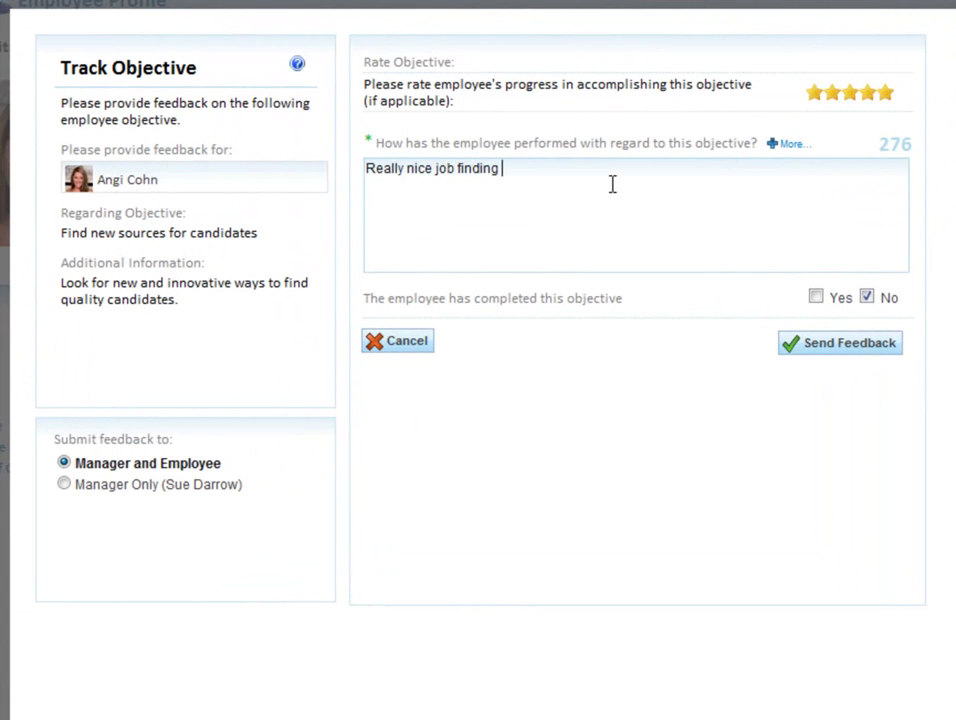
pyautogui.write('John Smith')
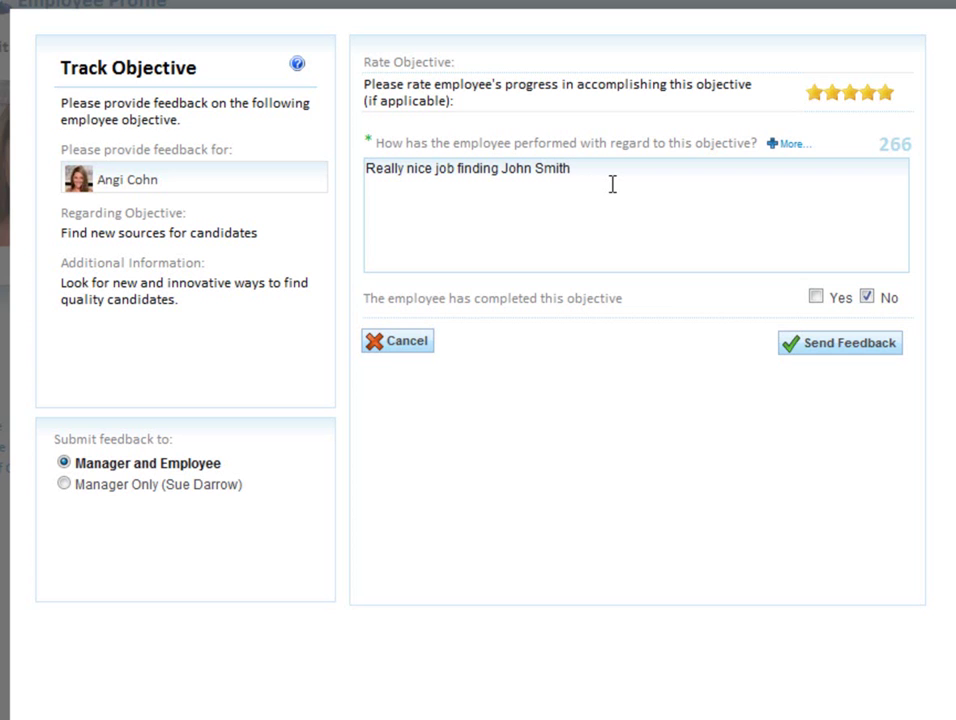
pyautogui.write(', our latest SharePoint candi')
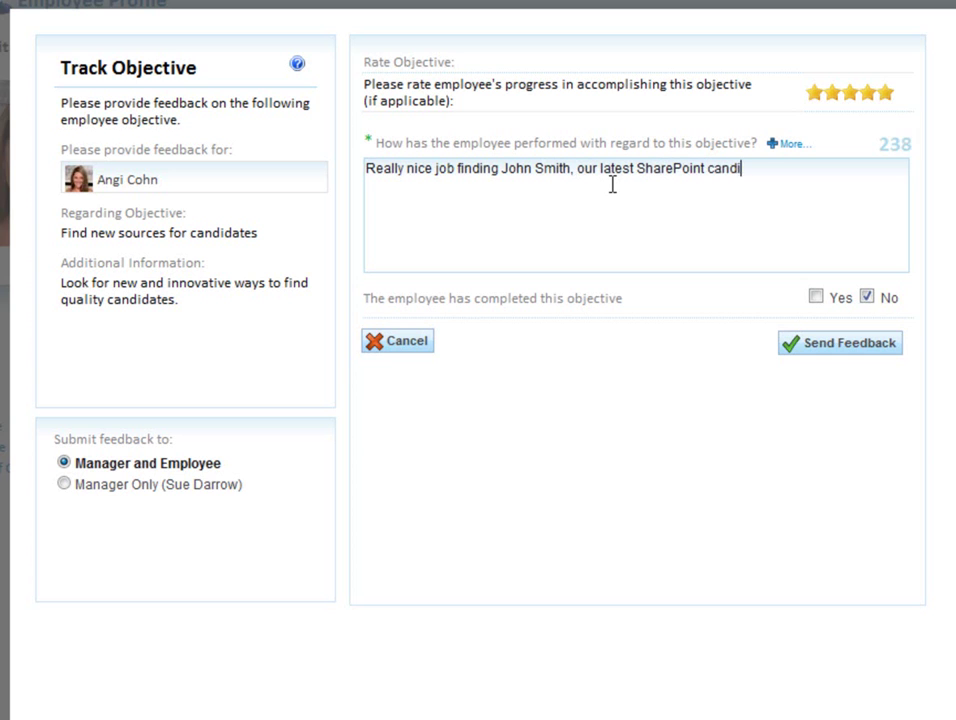
pyautogui.write('date.  real')
pyautogui.press('BackSpace')
pyautogui.press('BackSpace')
pyautogui.press('BackSpace')
pyautogui.press('BackSpace')
pyautogui.write('real')
pyautogui.press('BackSpace')
pyautogui.press('BackSpace')
pyautogui.press('BackSpace')
pyautogui.press('BackSpace')
pyautogui.write('Really ')
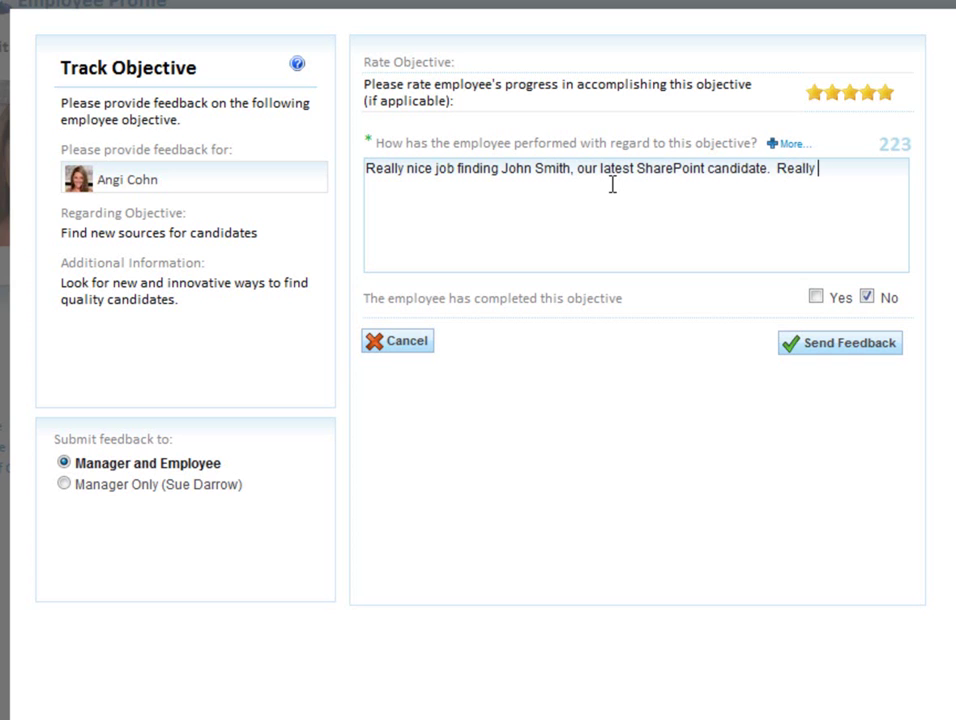
pyautogui.write('hard to find position.')
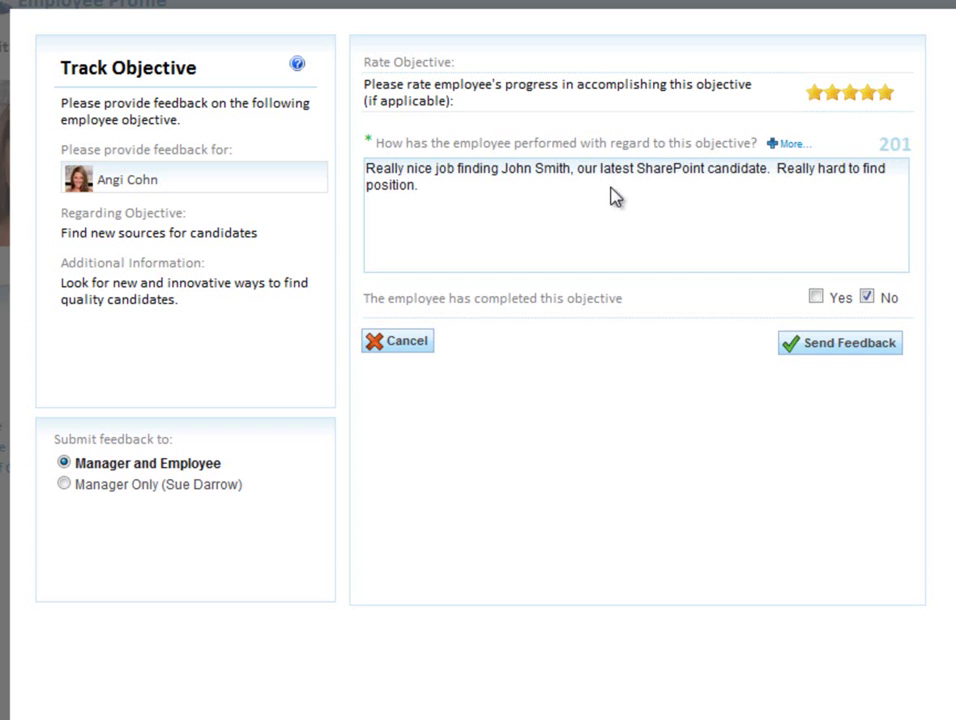
pyautogui.click(830, 341)
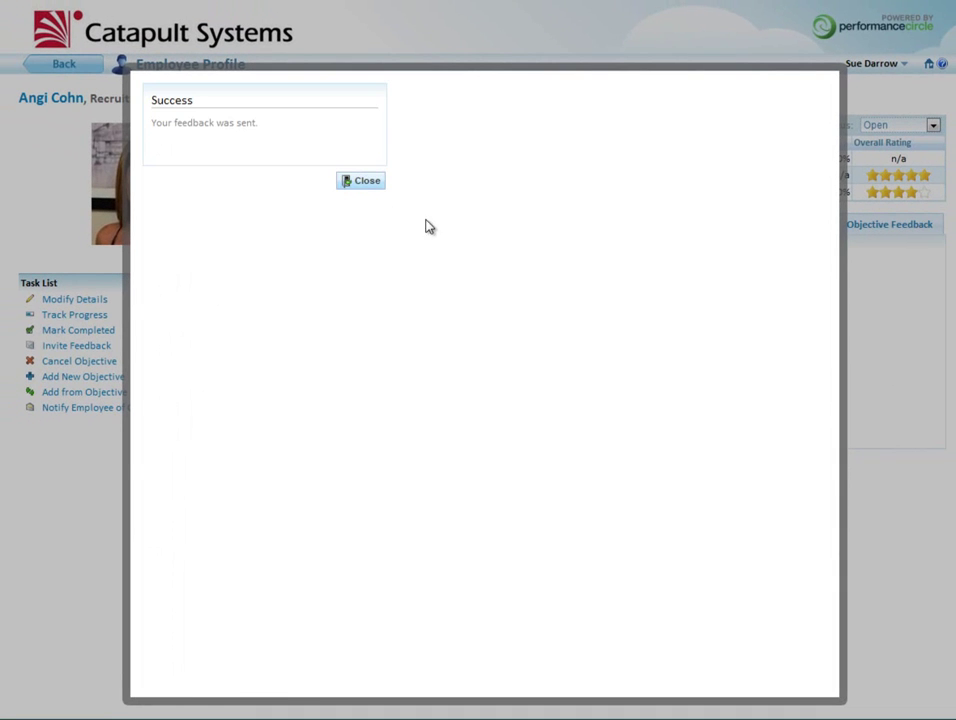
pyautogui.click(359, 182)
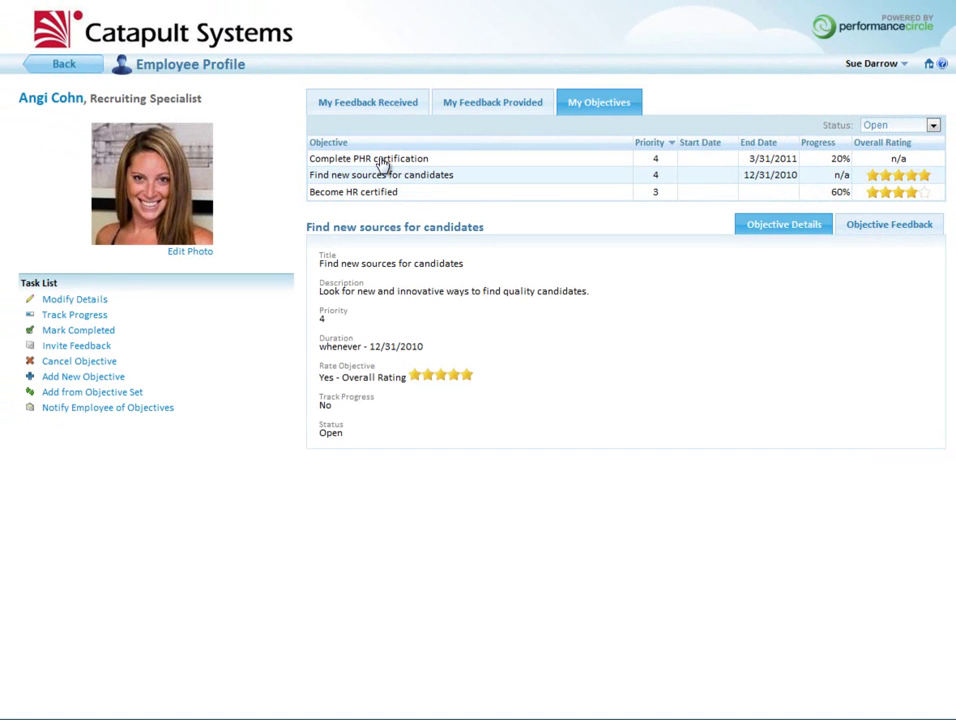
# Step: Review the objective's feedback, and on the own profile the feedback received, feedback provided and the objective "Business Processes and Best Practices"
pyautogui.click(893, 224)
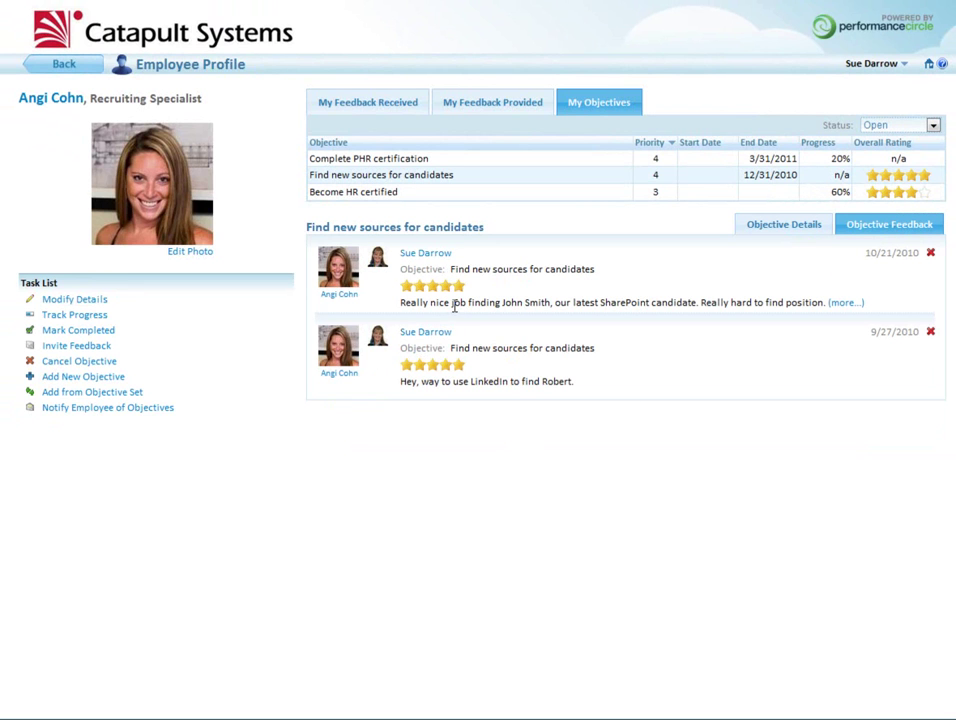
pyautogui.click(58, 64)
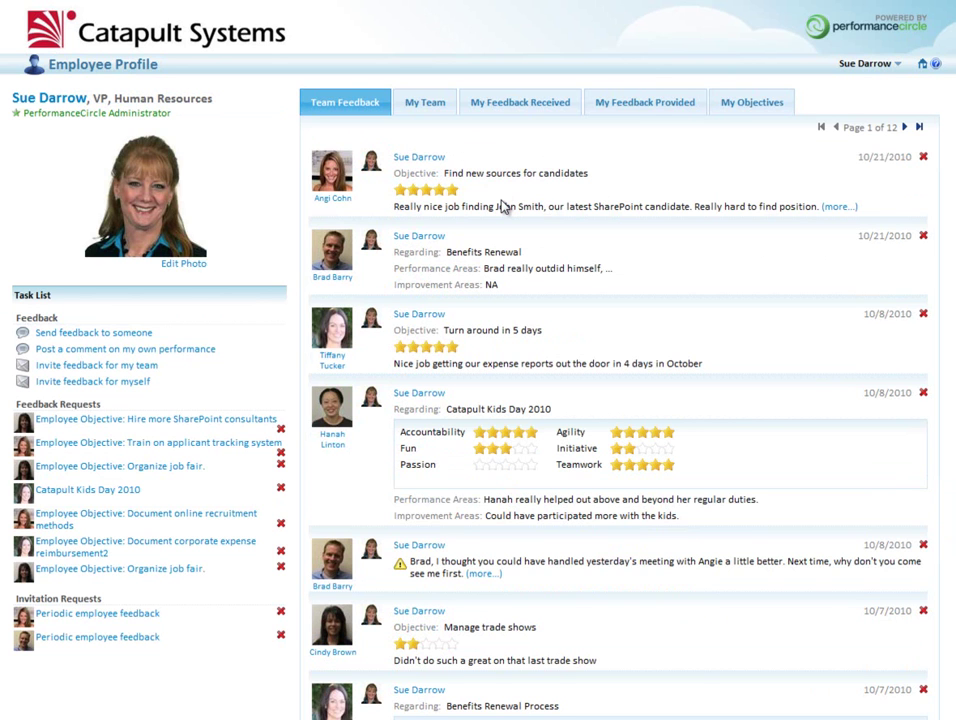
pyautogui.click(517, 106)
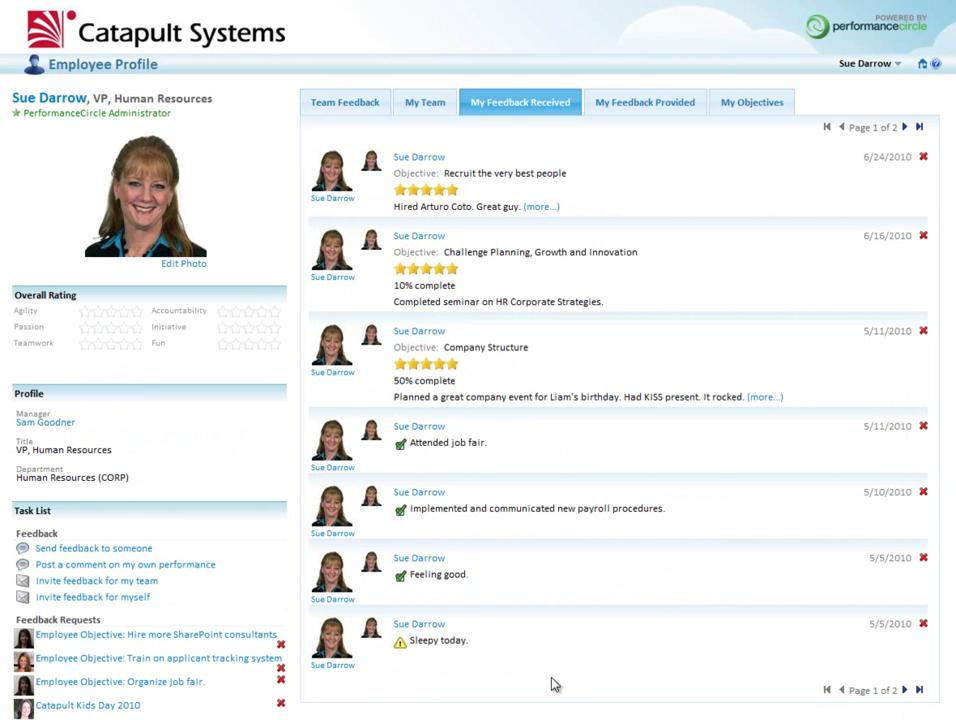
pyautogui.click(647, 104)
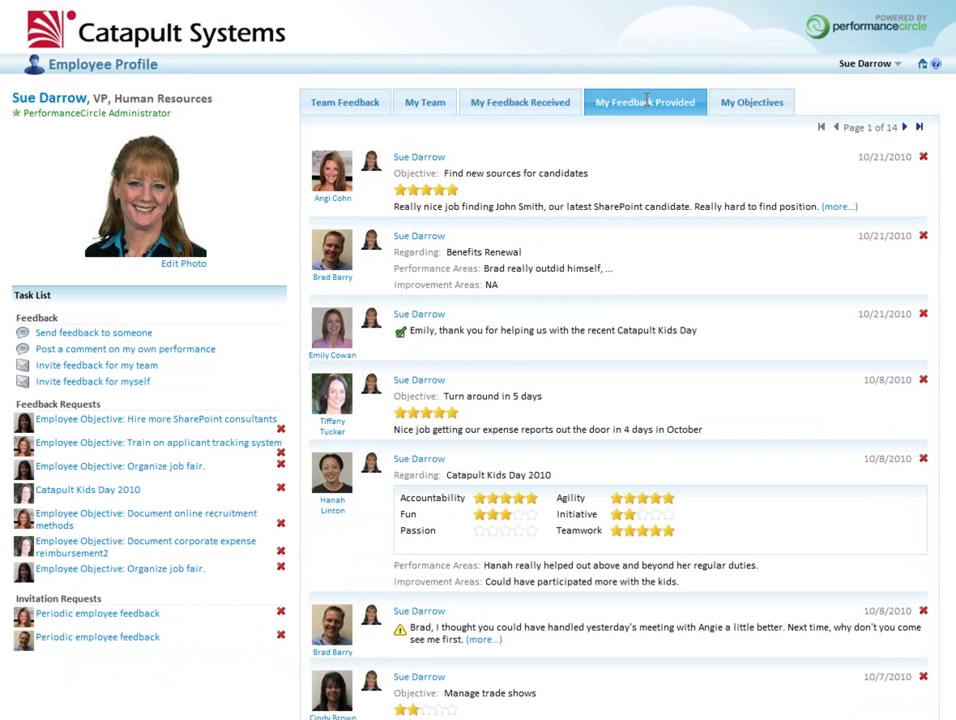
pyautogui.click(745, 104)
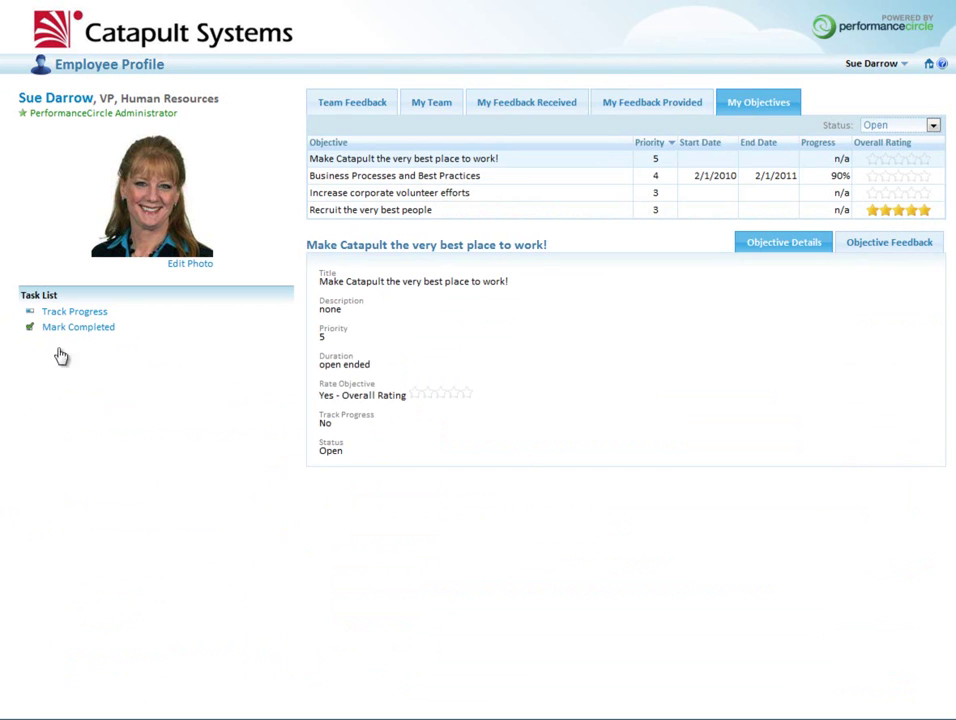
pyautogui.click(441, 178)
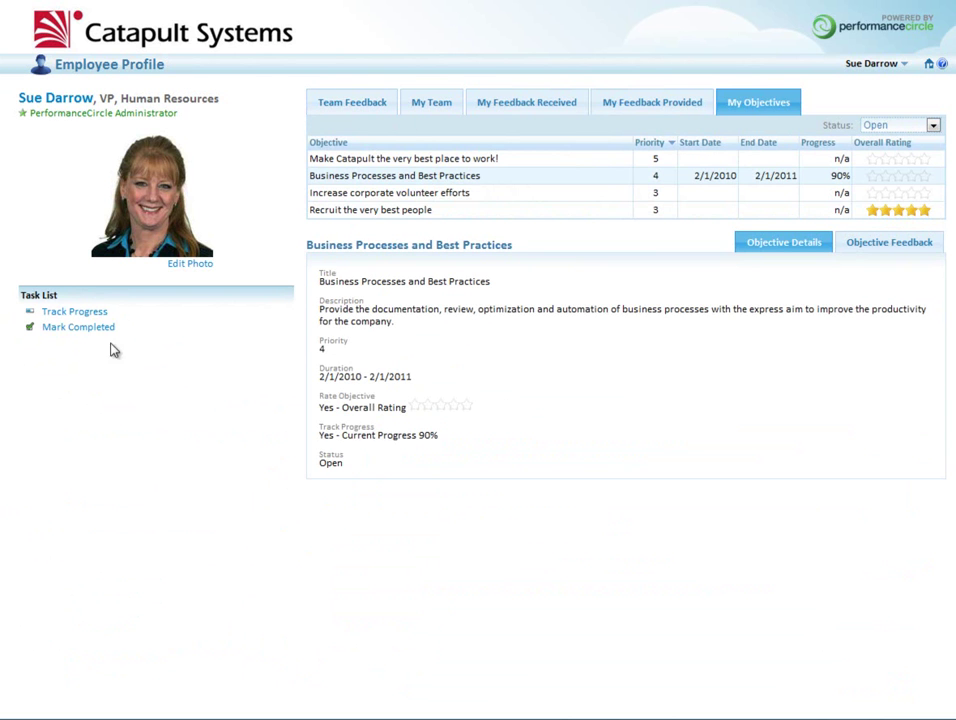
pyautogui.click(356, 105)
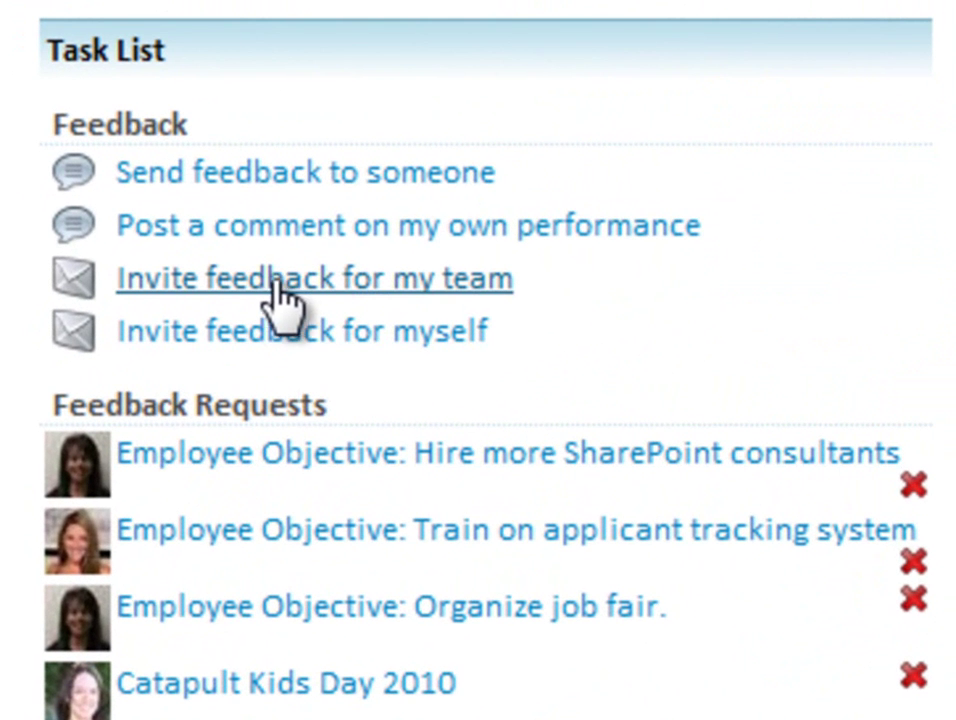
# Step: Start a feedback invitation for the team with Rate Competencies set to No
pyautogui.click(321, 285)
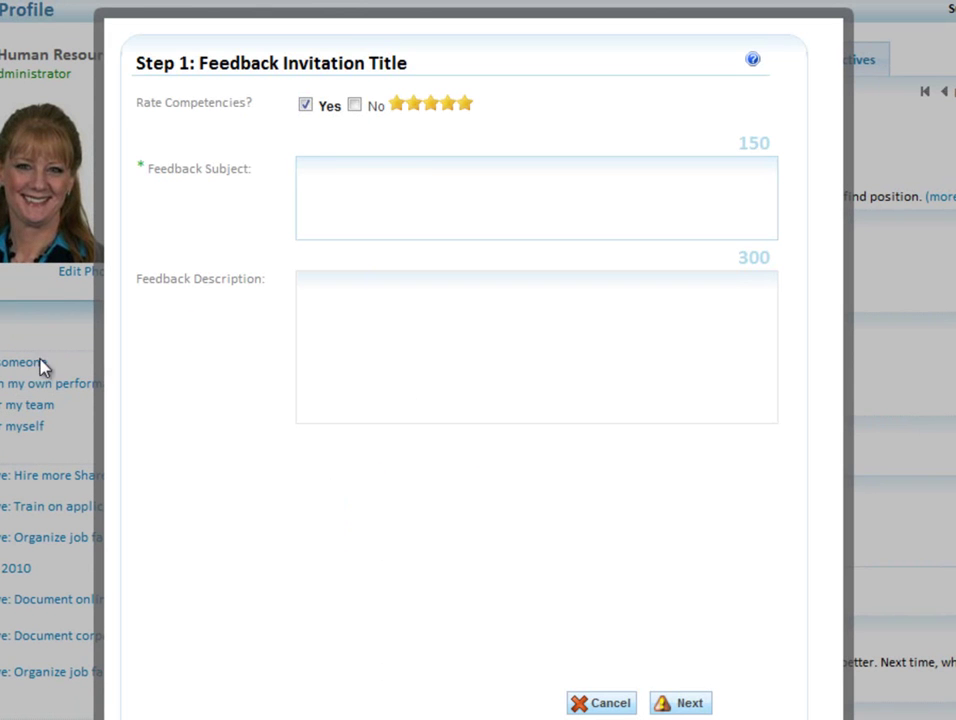
pyautogui.click(414, 200)
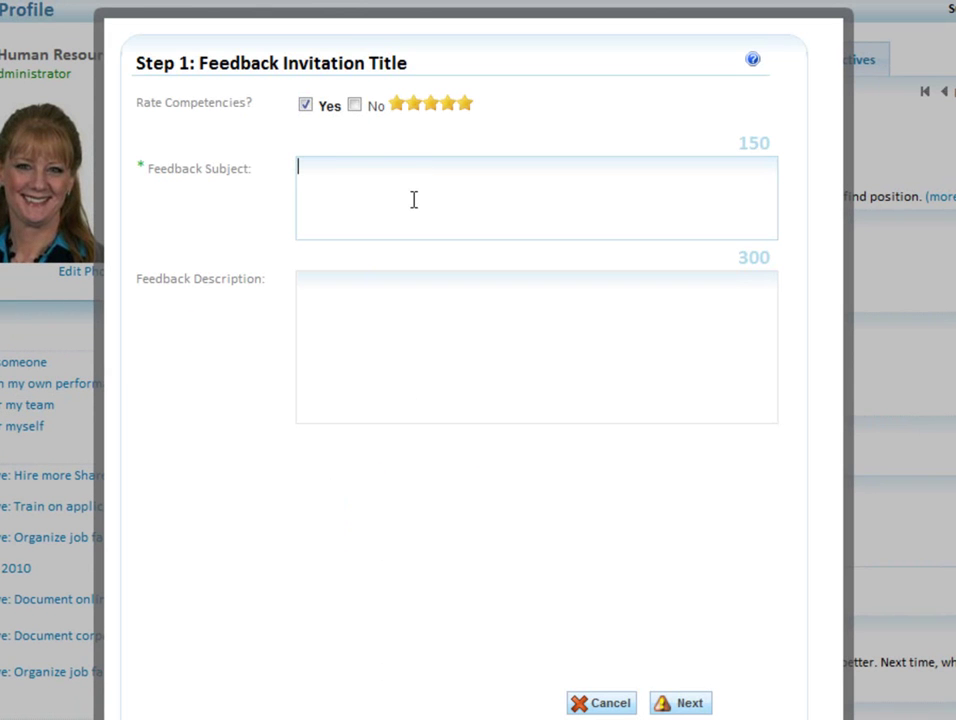
pyautogui.click(356, 108)
pyautogui.click(305, 105)
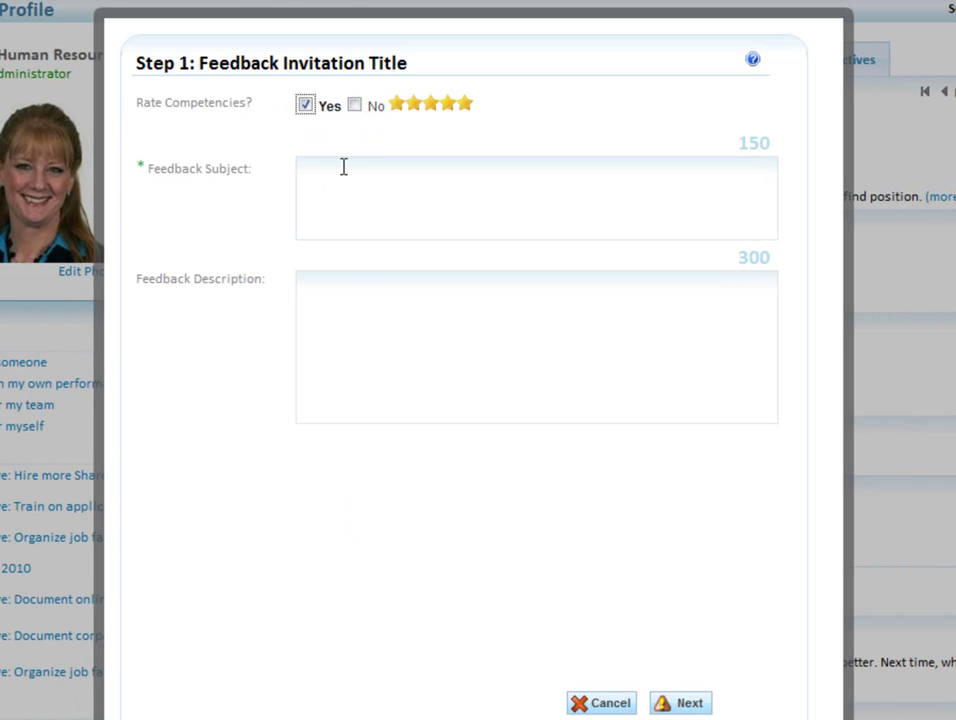
pyautogui.click(355, 106)
# Step: Enter "2010 Benefits Renewal" as the feedback subject of the invitation
pyautogui.click(375, 184)
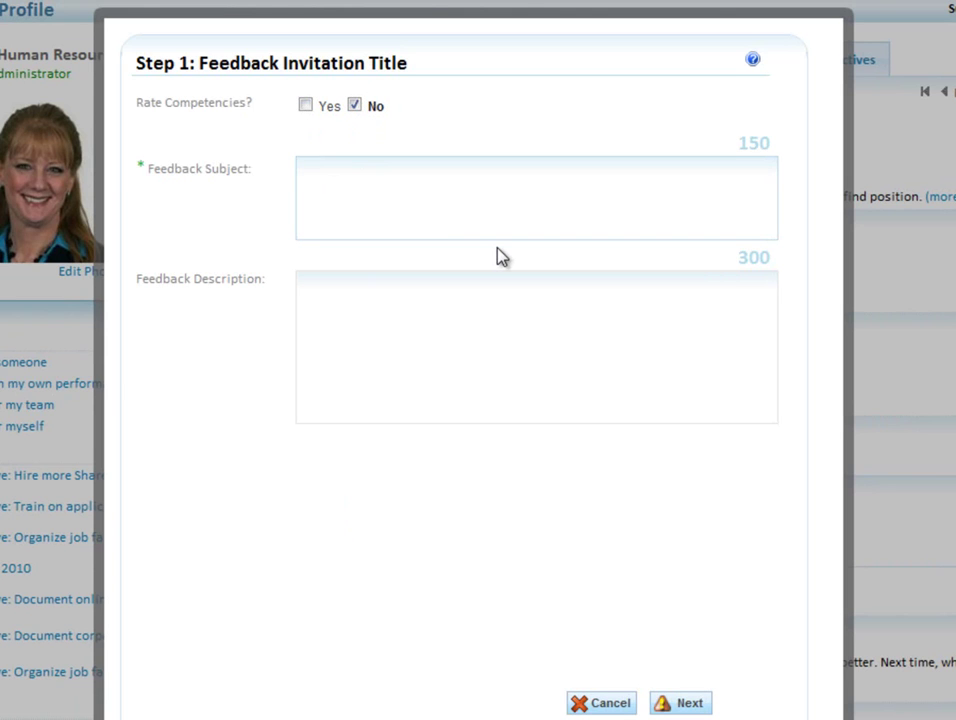
pyautogui.write('2010 Bee')
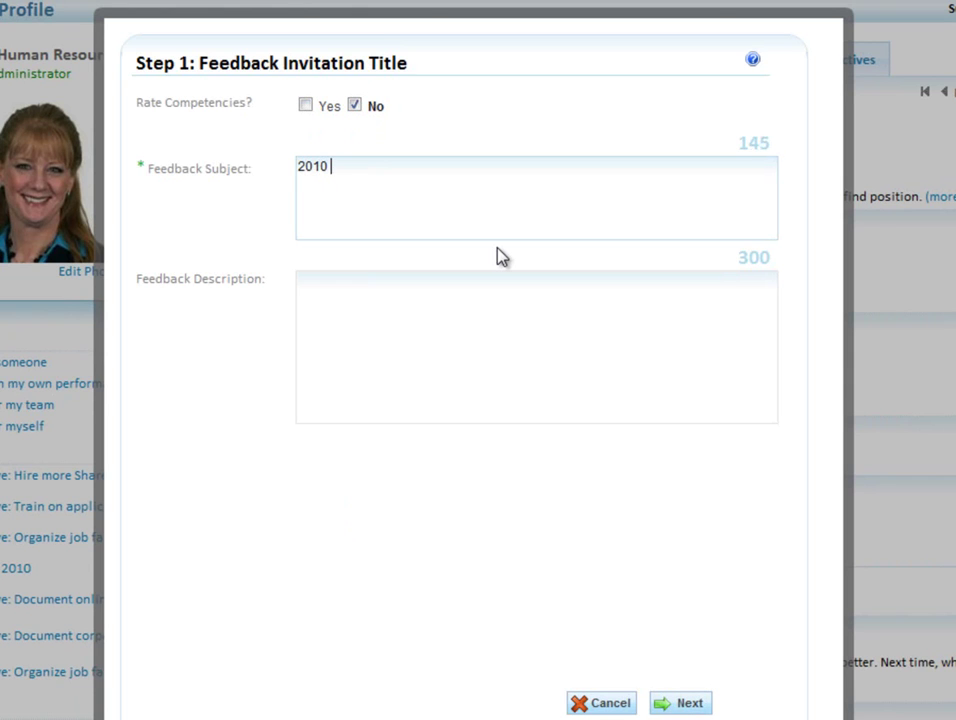
pyautogui.press('BackSpace')
pyautogui.write('nev')
pyautogui.press('BackSpace')
pyautogui.press('BackSpace')
pyautogui.write('efits Renew')
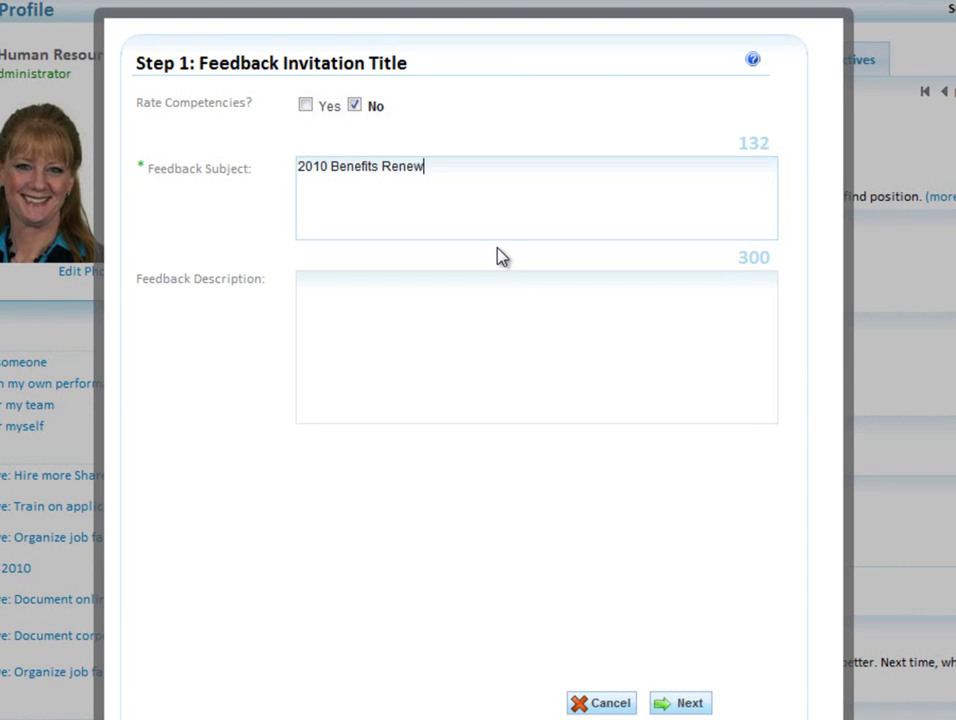
pyautogui.write('al')
# Step: Describe the invitation as "Please take a few minutes to provide some feedback on this person's performance during our 2010 Benefits Renewal process." and continue
pyautogui.click(489, 308)
pyautogui.write('Please ')
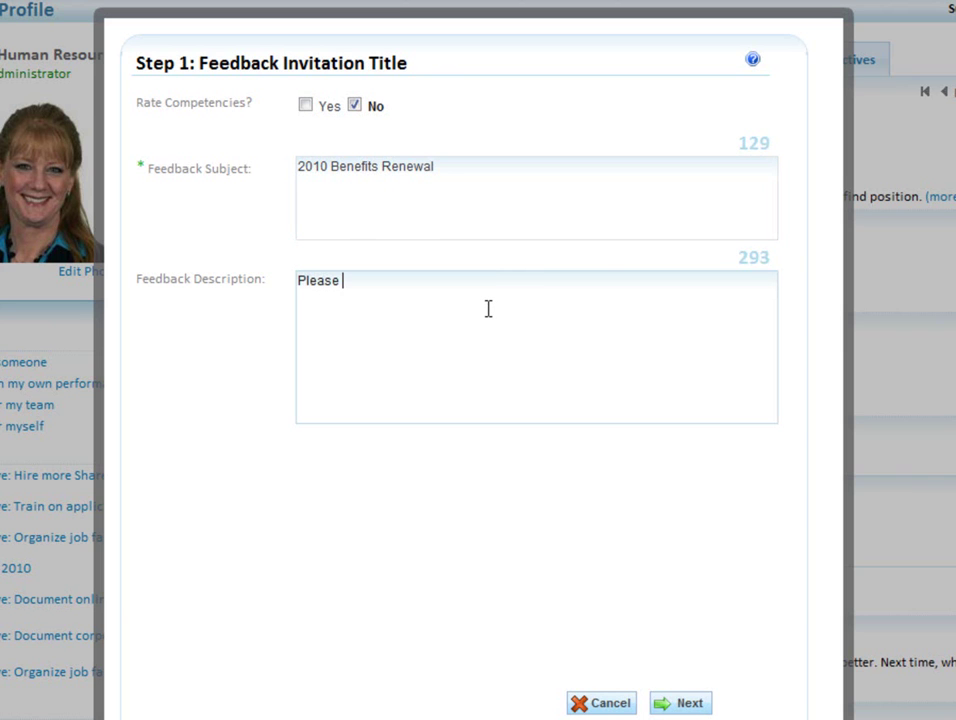
pyautogui.write('take a few minutes to provide')
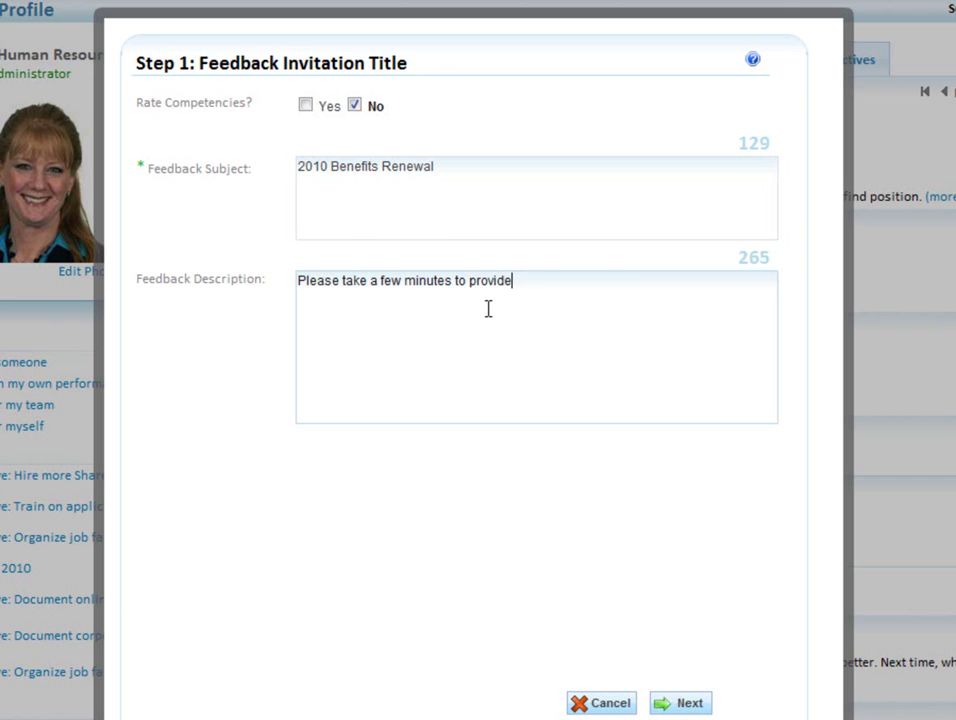
pyautogui.write(' some feedbac')
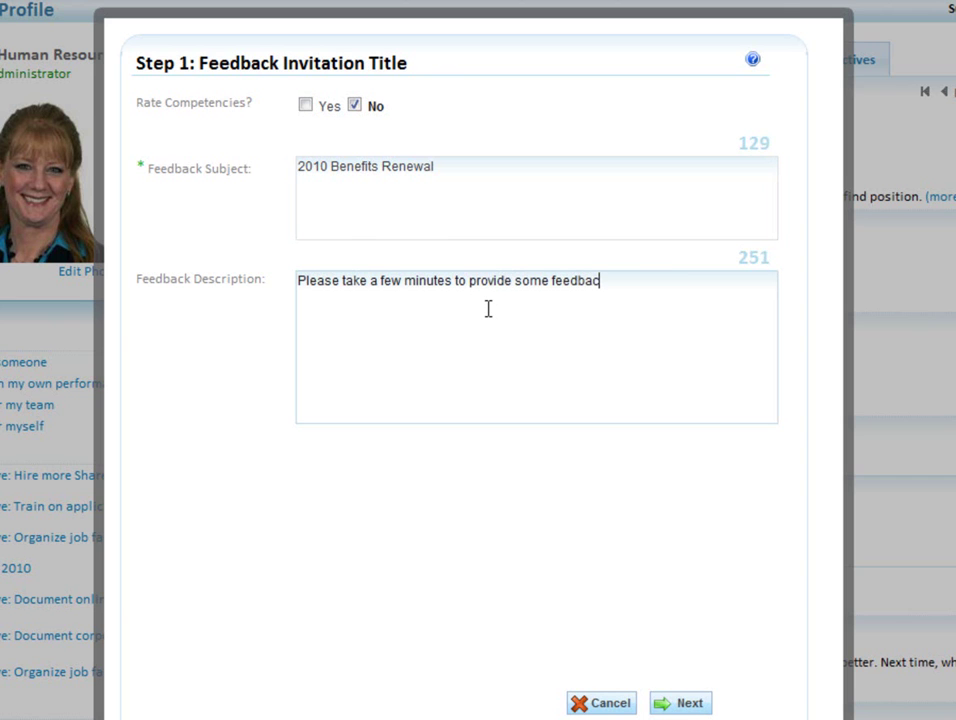
pyautogui.write("k on this person's")
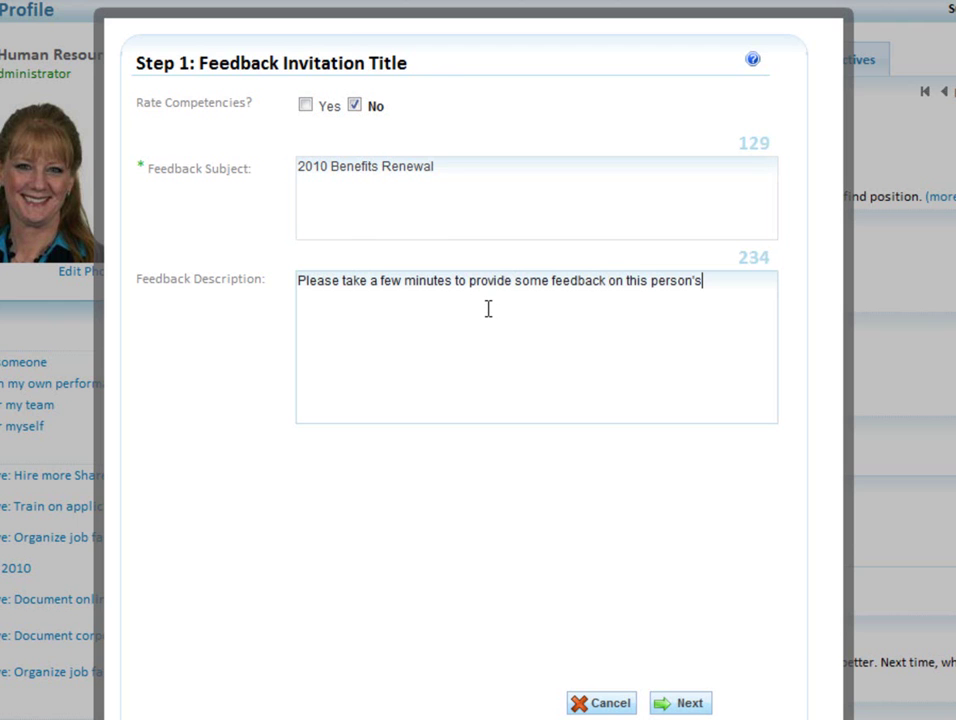
pyautogui.write(' performance ')
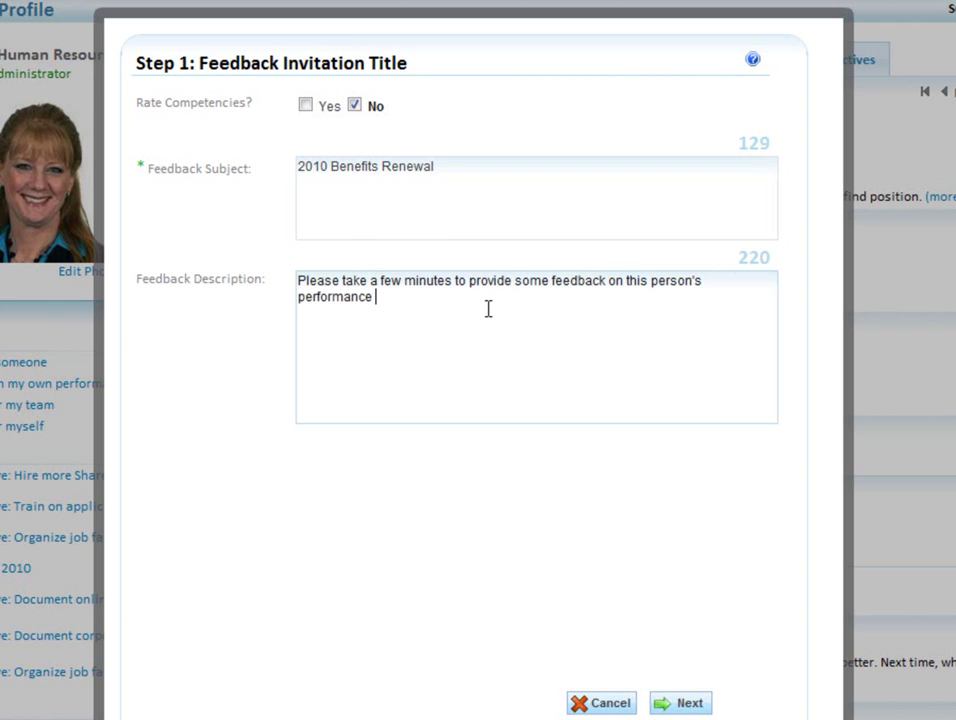
pyautogui.write('during our 2010 ')
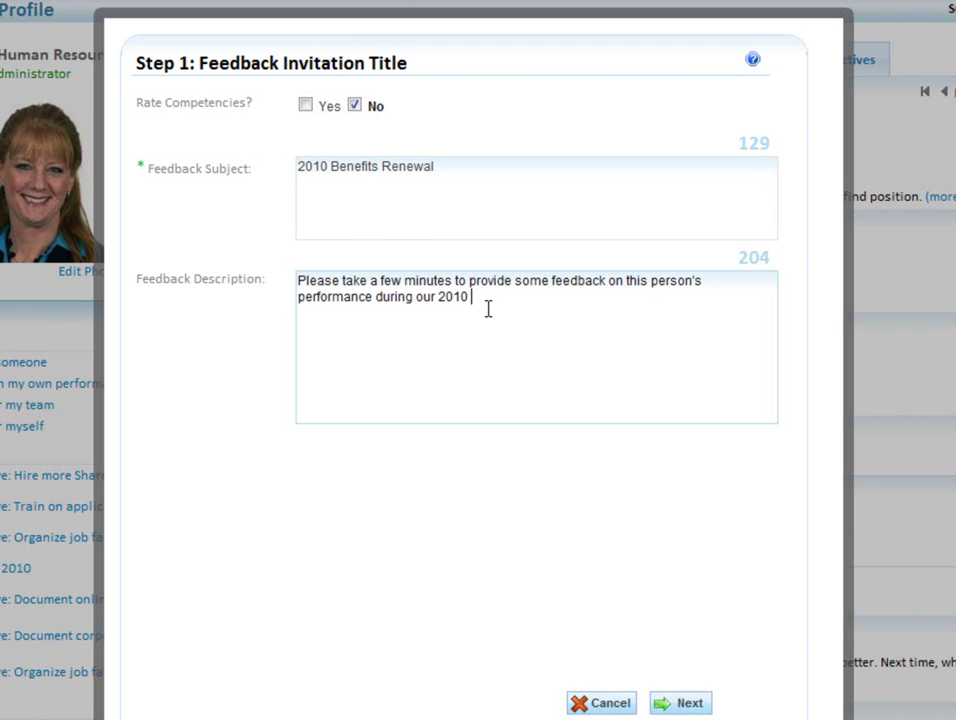
pyautogui.write('Benefits Reveewal process.')
pyautogui.click(683, 704)
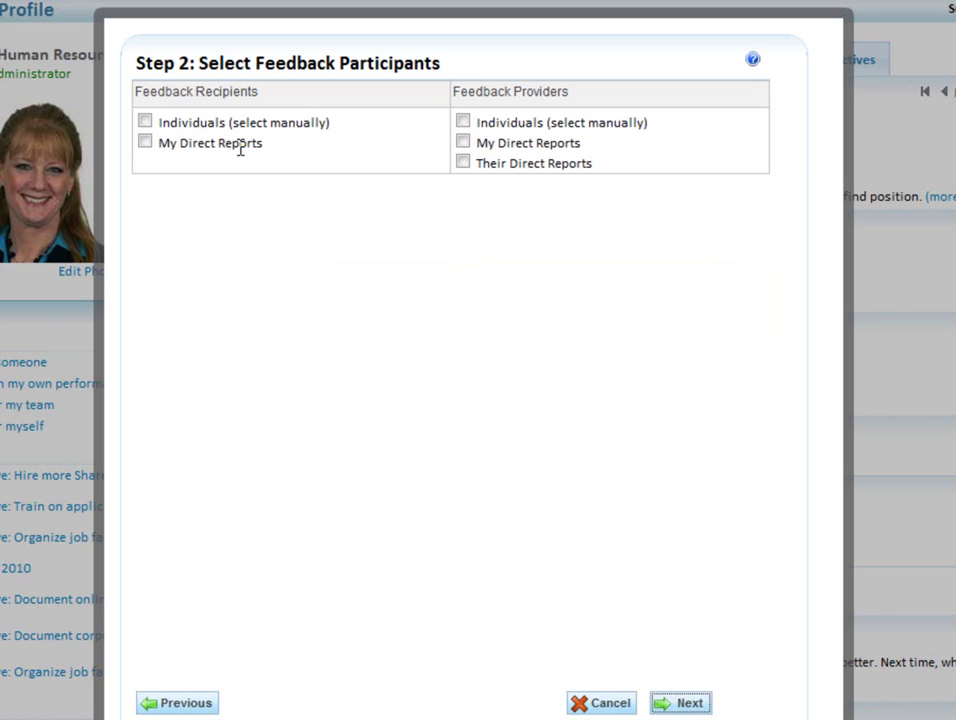
# Step: Choose manually selected individuals for both the feedback recipients and the feedback providers, and continue to participant selection
pyautogui.click(145, 122)
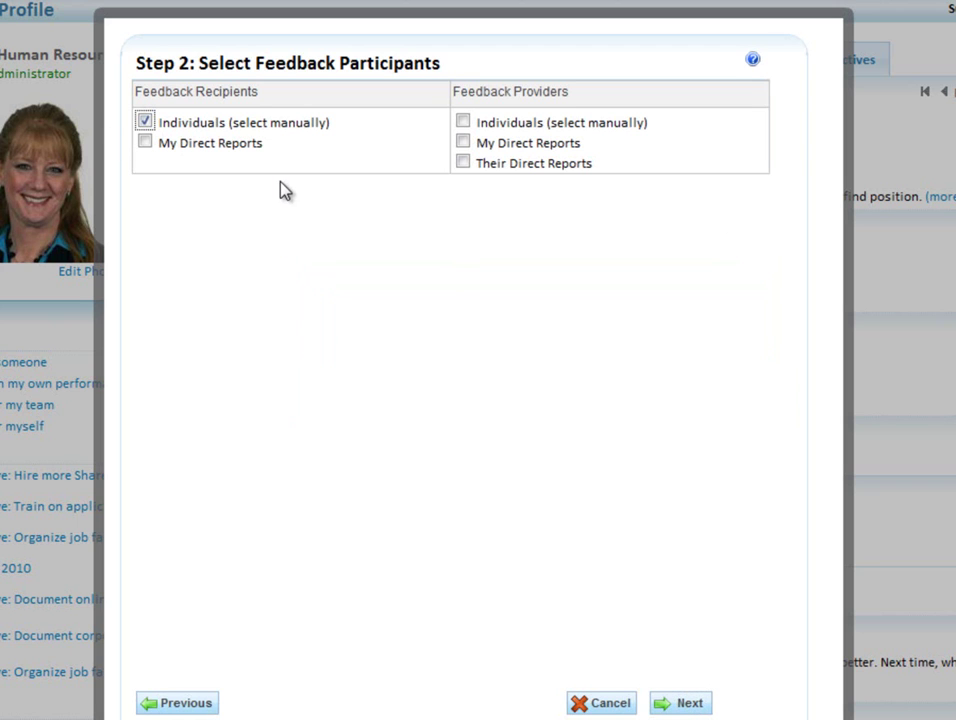
pyautogui.click(463, 122)
pyautogui.click(686, 704)
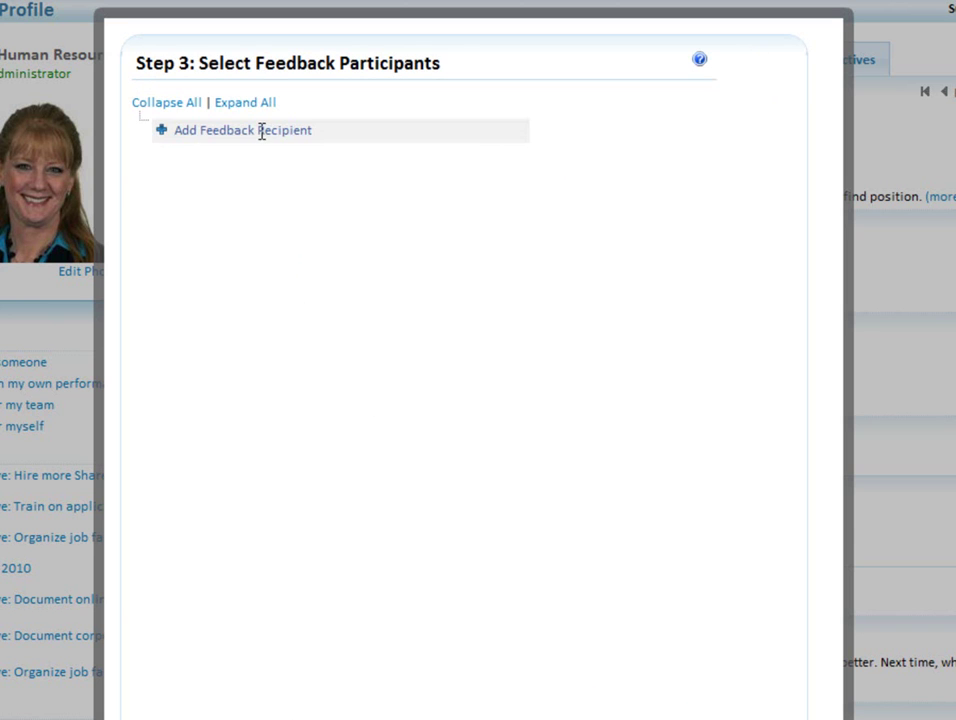
# Step: Add the first employee as a feedback recipient and include the same employee as a feedback provider
pyautogui.click(261, 131)
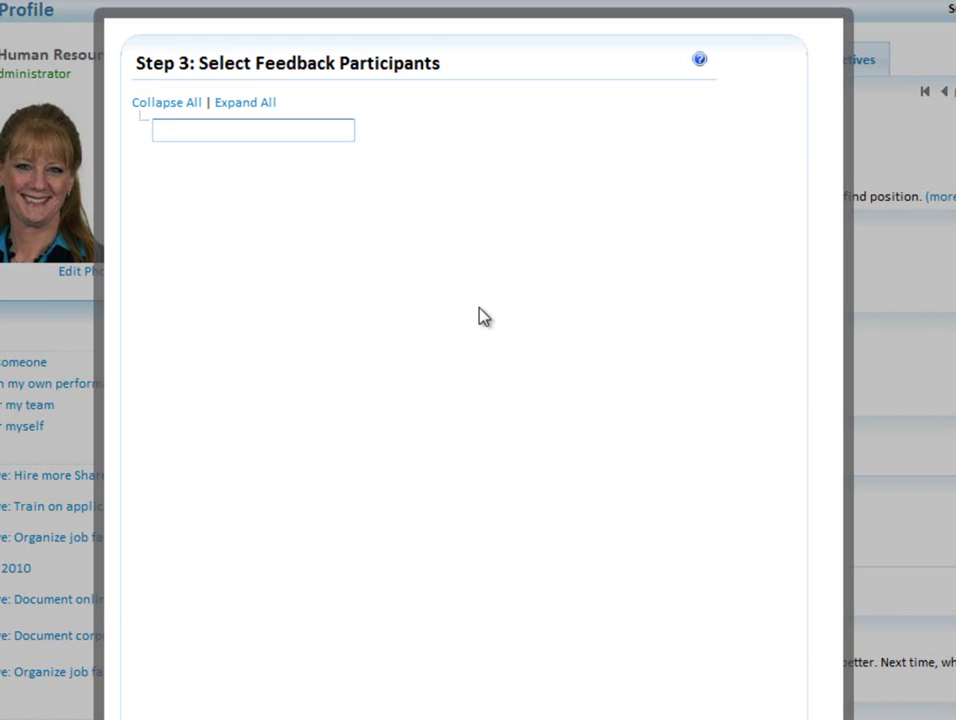
pyautogui.write('han')
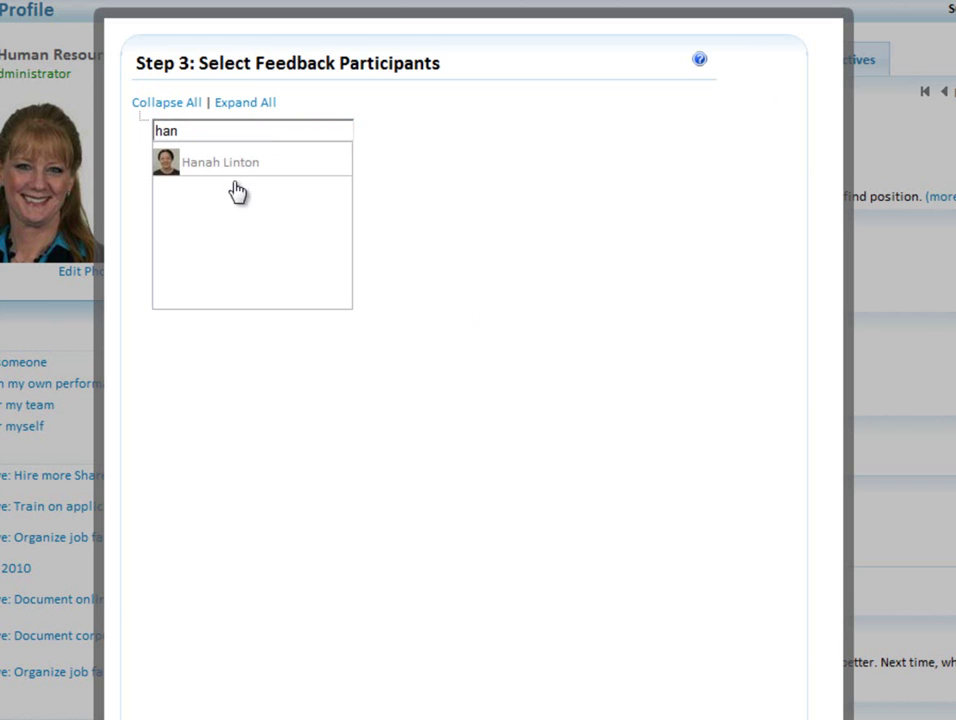
pyautogui.click(230, 163)
pyautogui.click(252, 160)
pyautogui.write('han')
pyautogui.click(242, 190)
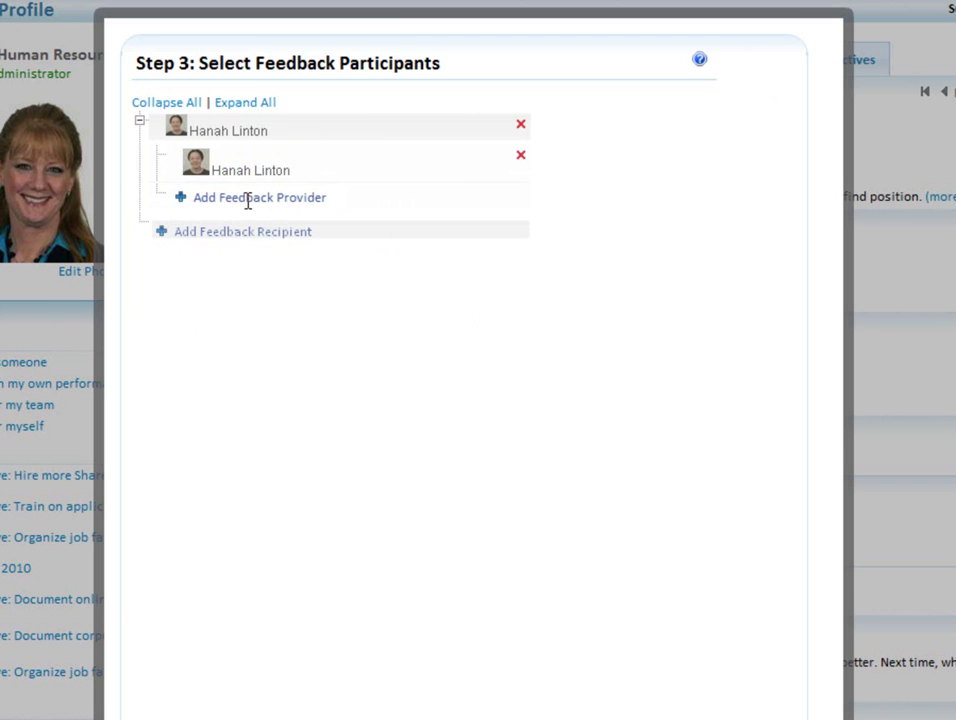
# Step: Add the signed-in manager and two other colleagues as feedback providers for the first recipient
pyautogui.click(248, 197)
pyautogui.write('sue')
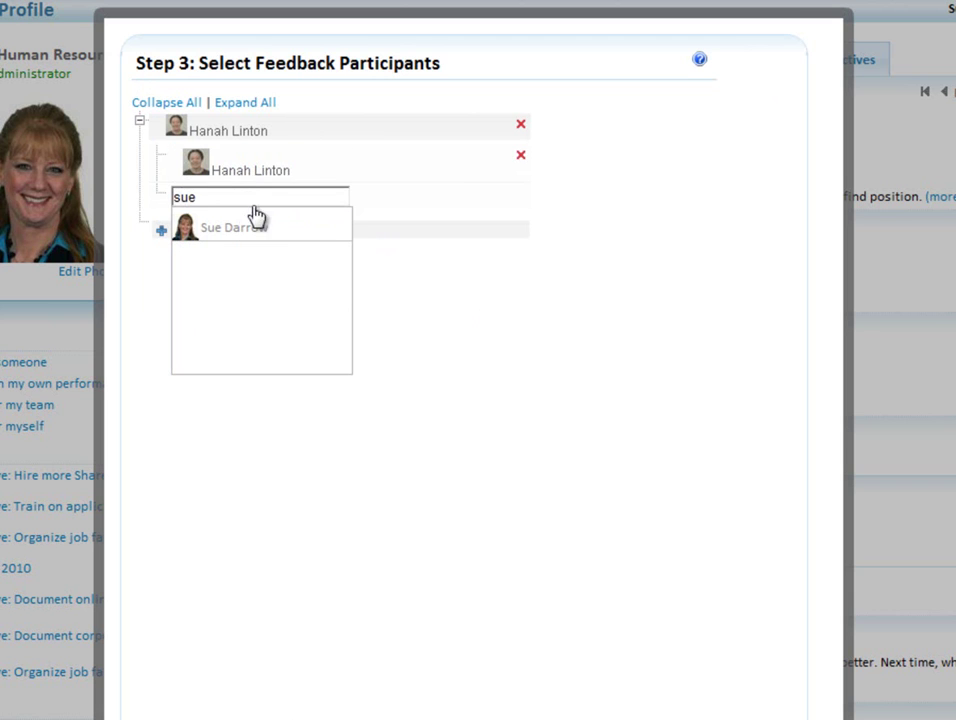
pyautogui.click(241, 228)
pyautogui.click(250, 235)
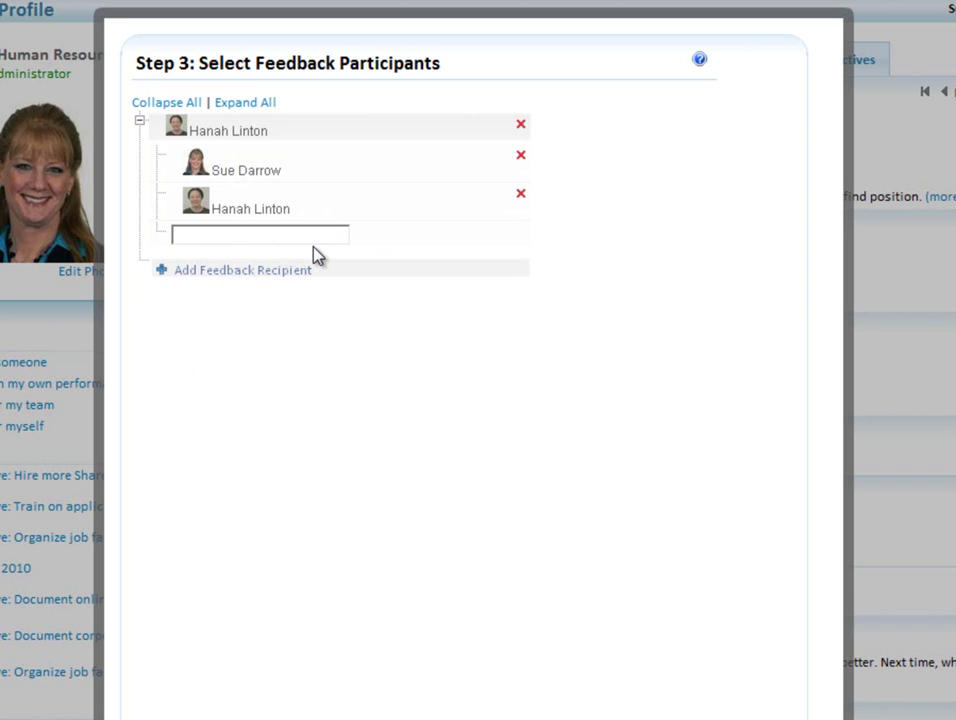
pyautogui.write('mike')
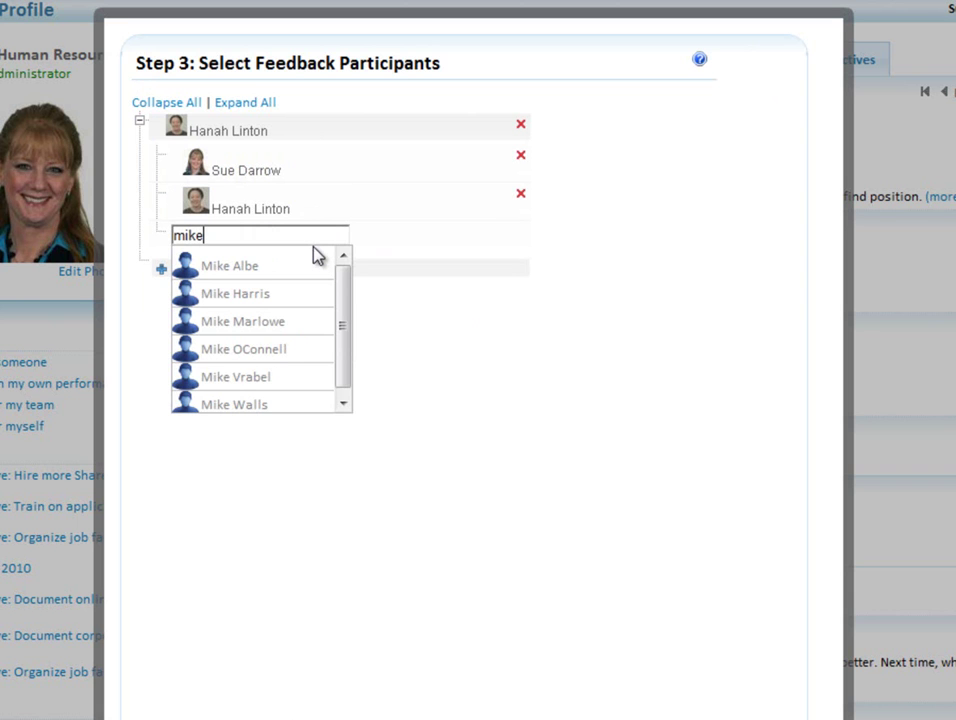
pyautogui.click(247, 267)
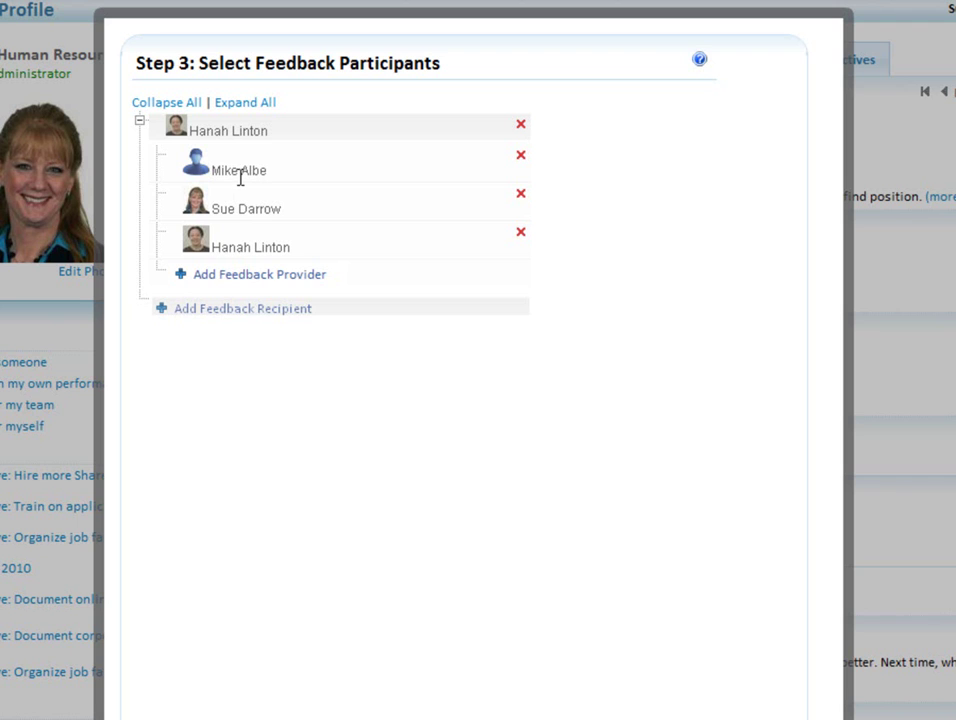
pyautogui.click(224, 275)
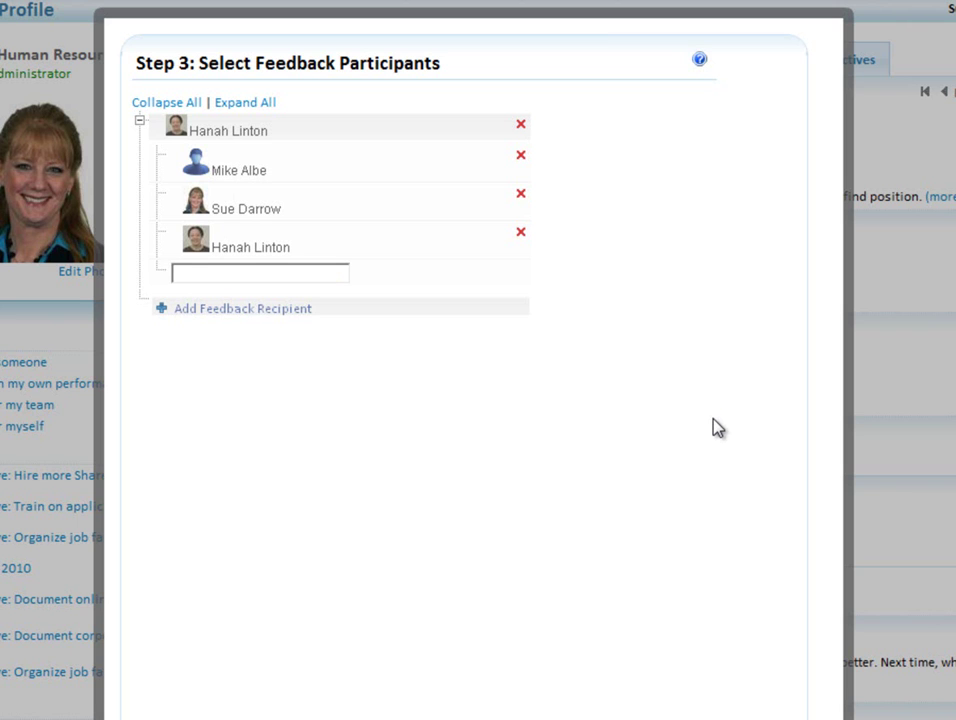
pyautogui.write('cin')
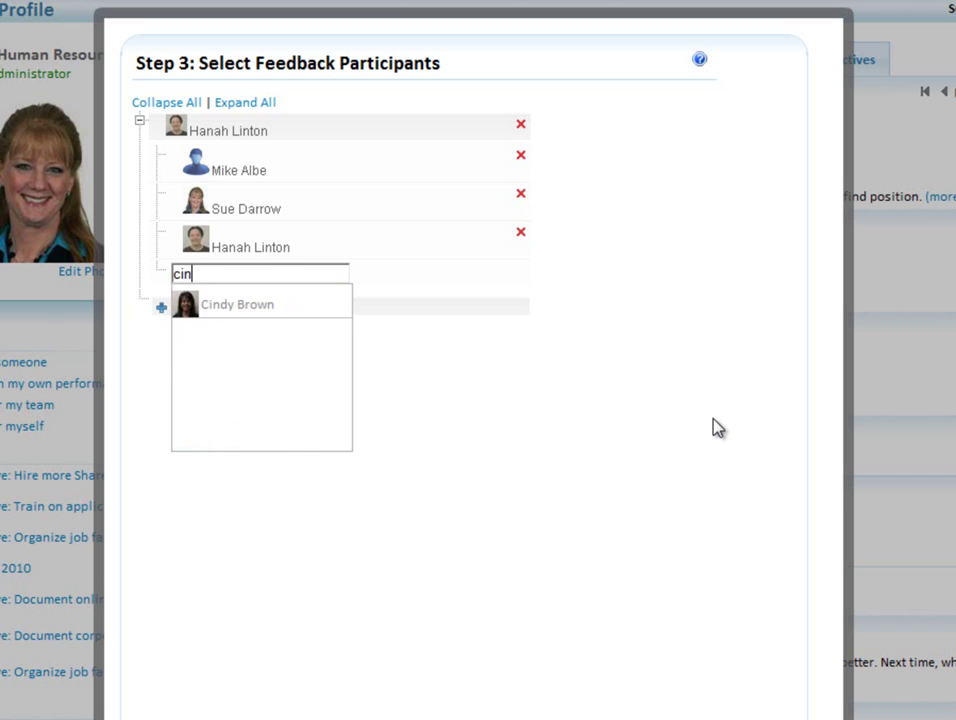
pyautogui.click(237, 306)
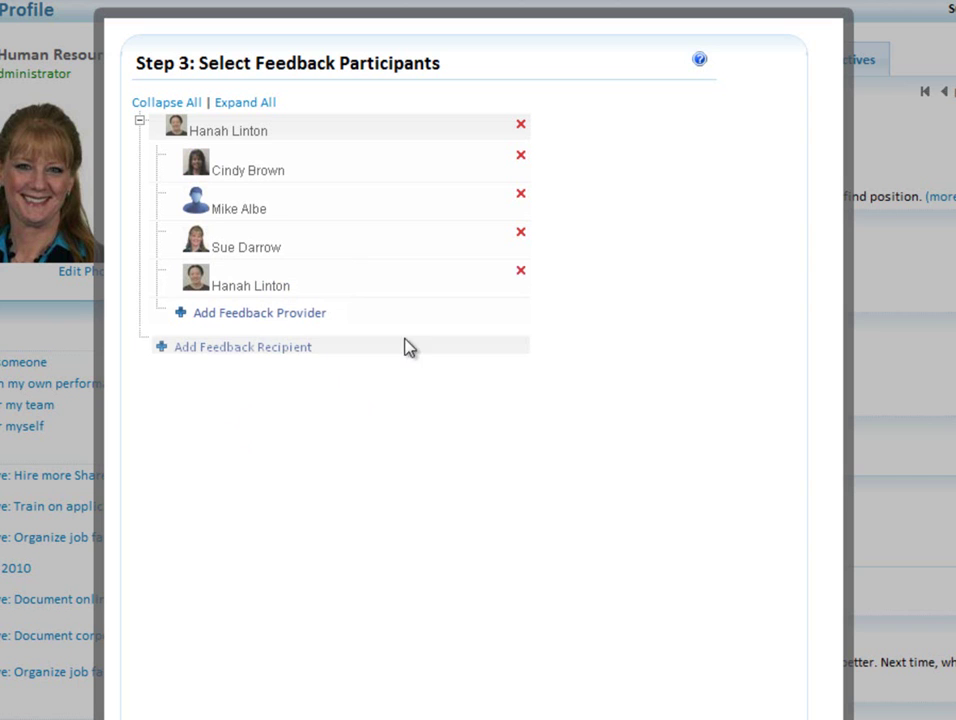
# Step: Add the last-added provider as a second recipient, with that employee and the first recipient as providers, and send the invitations
pyautogui.click(231, 347)
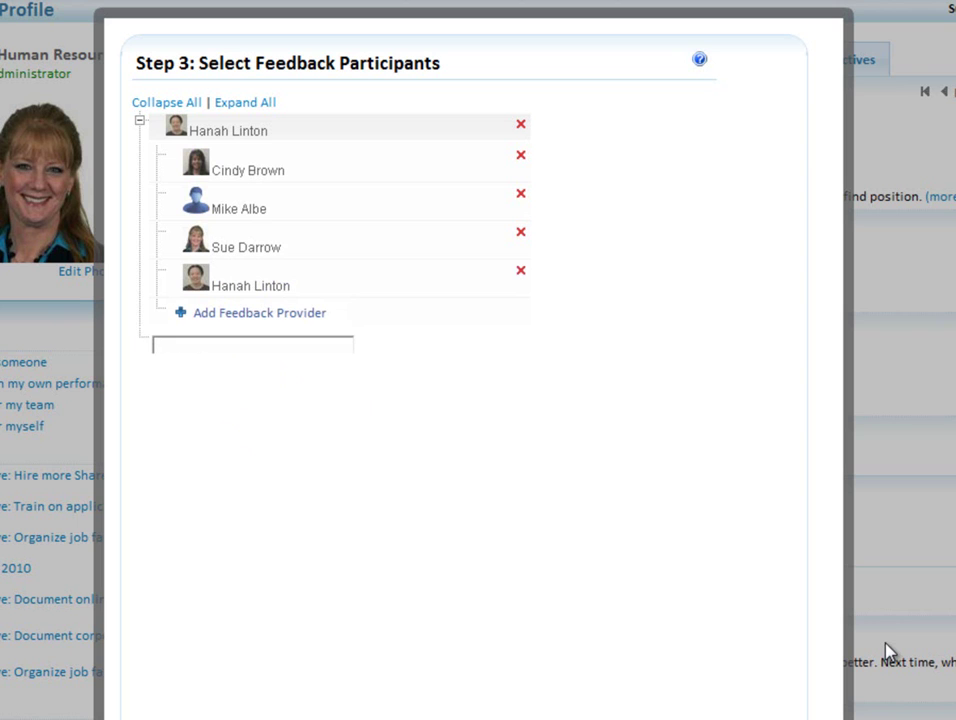
pyautogui.write('cin')
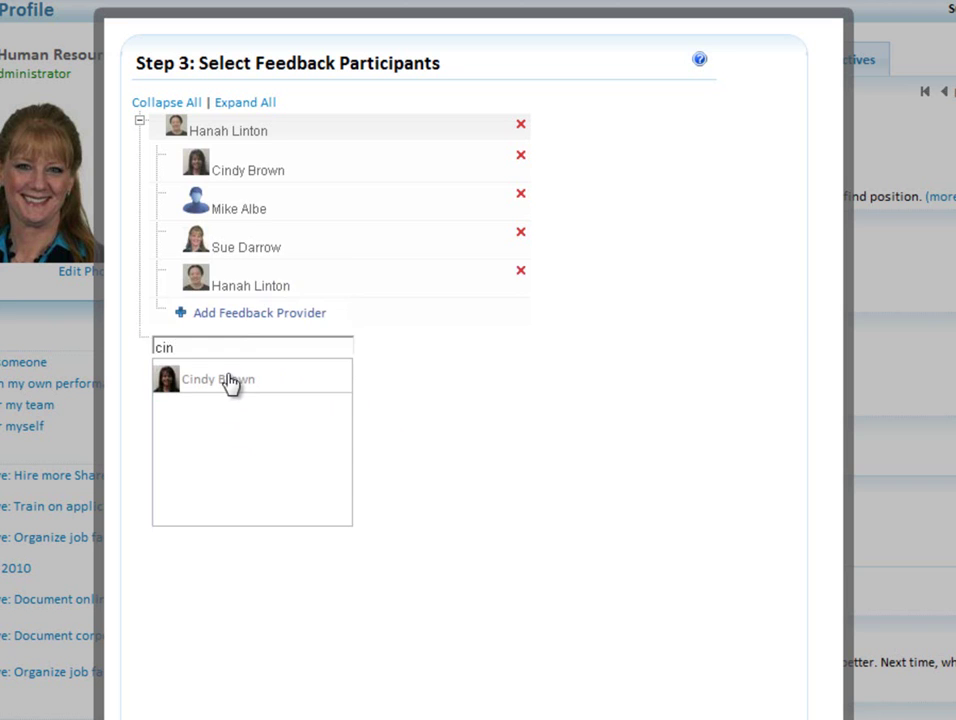
pyautogui.click(219, 380)
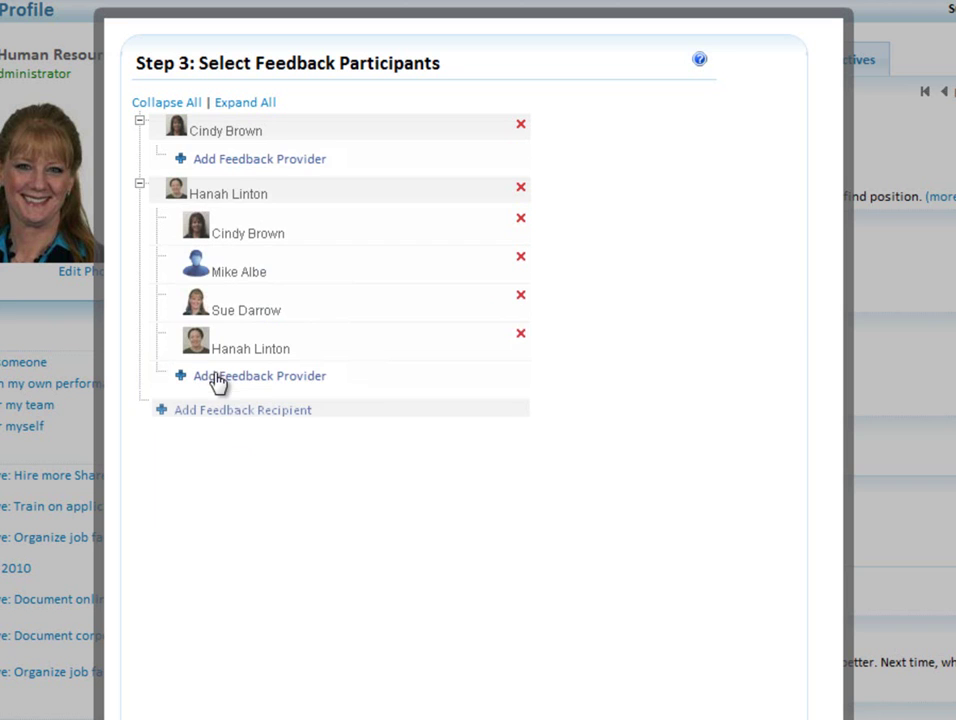
pyautogui.click(254, 159)
pyautogui.write('cind')
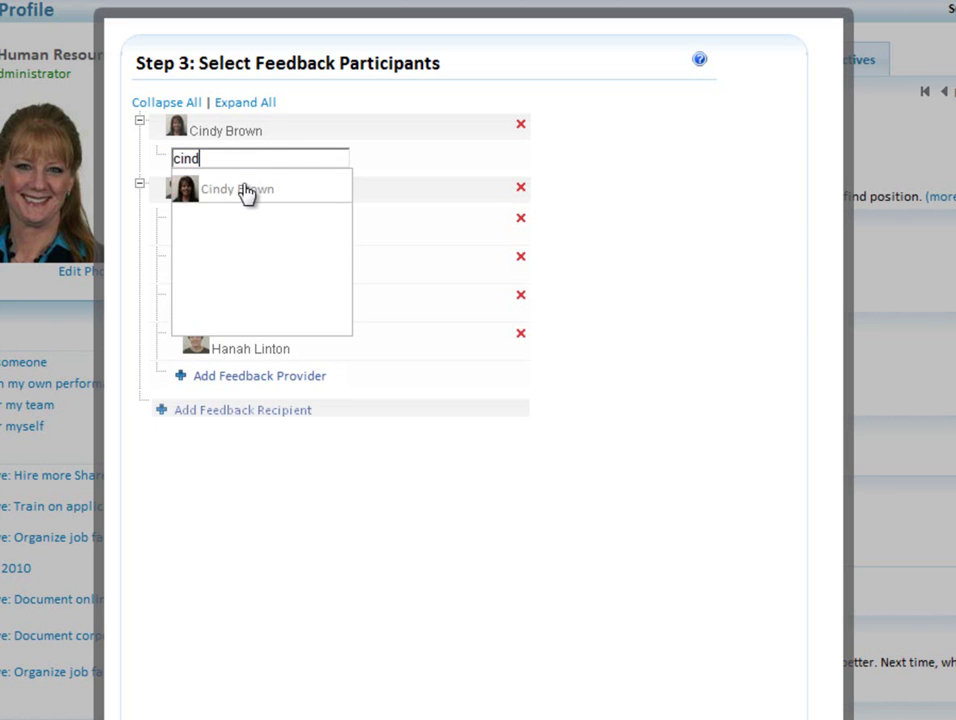
pyautogui.click(243, 190)
pyautogui.click(258, 197)
pyautogui.write('han')
pyautogui.click(240, 226)
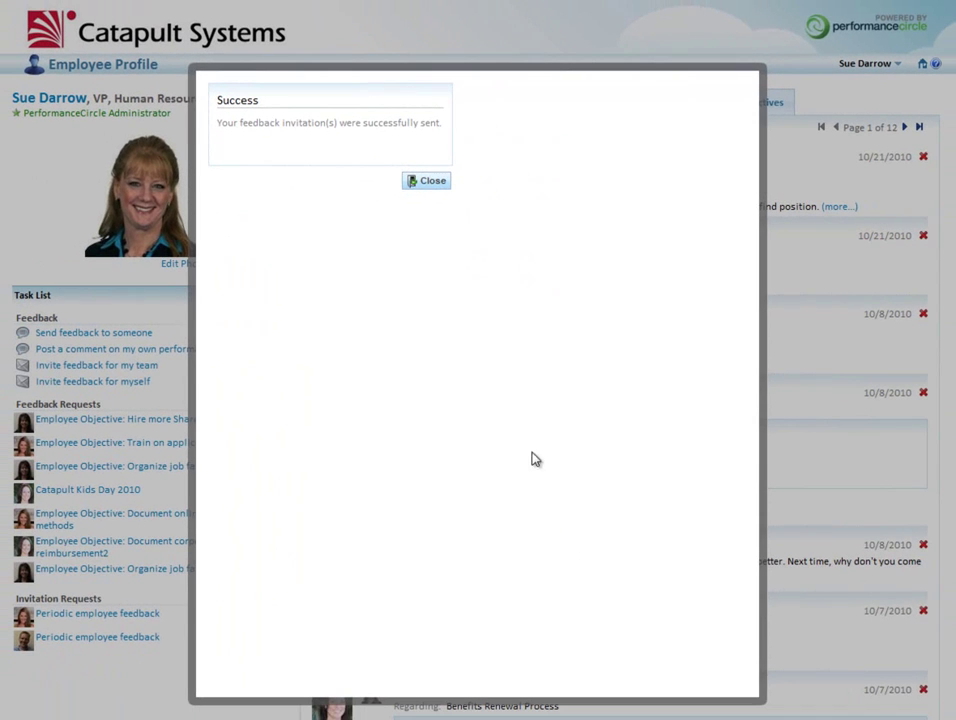
pyautogui.click(426, 182)
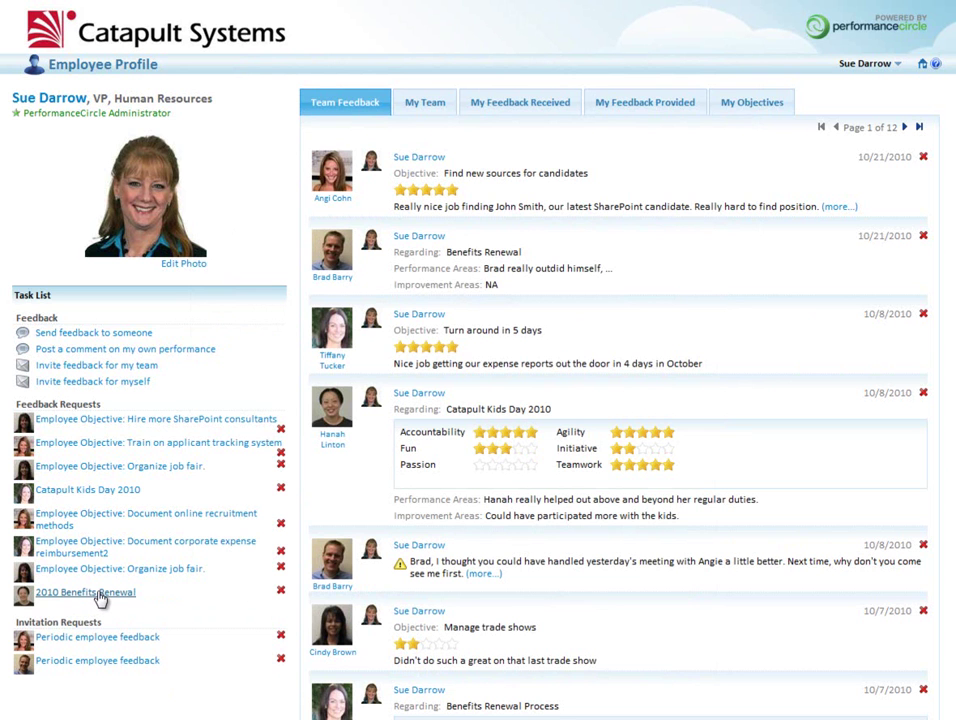
# Step: Open the 2010 Benefits Renewal feedback request to review its contents, and cancel it without saving
pyautogui.click(97, 597)
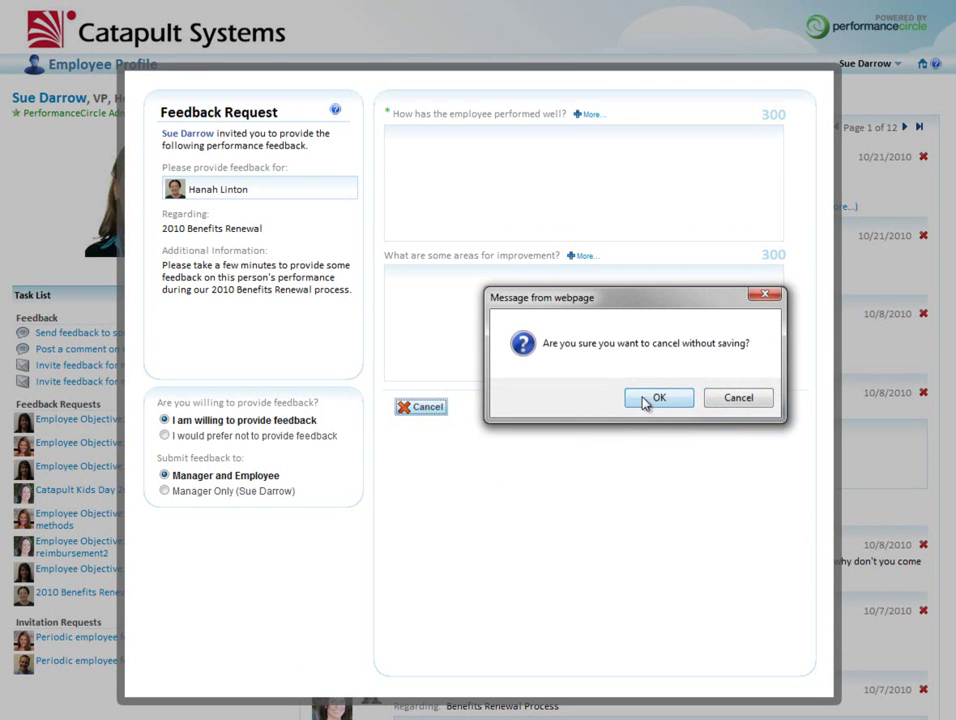
pyautogui.click(645, 394)
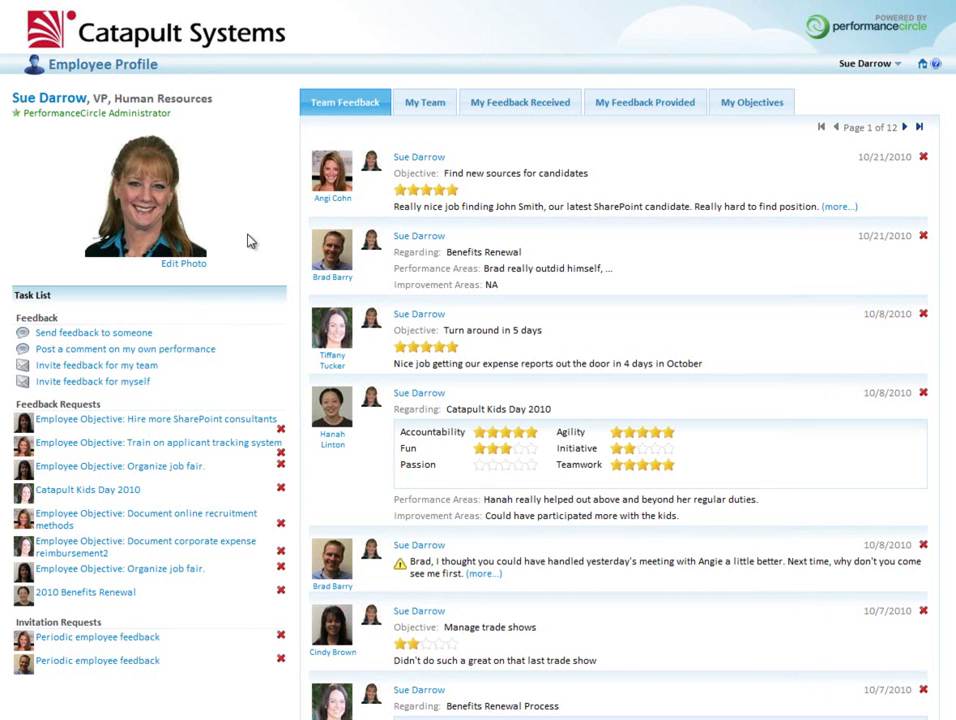